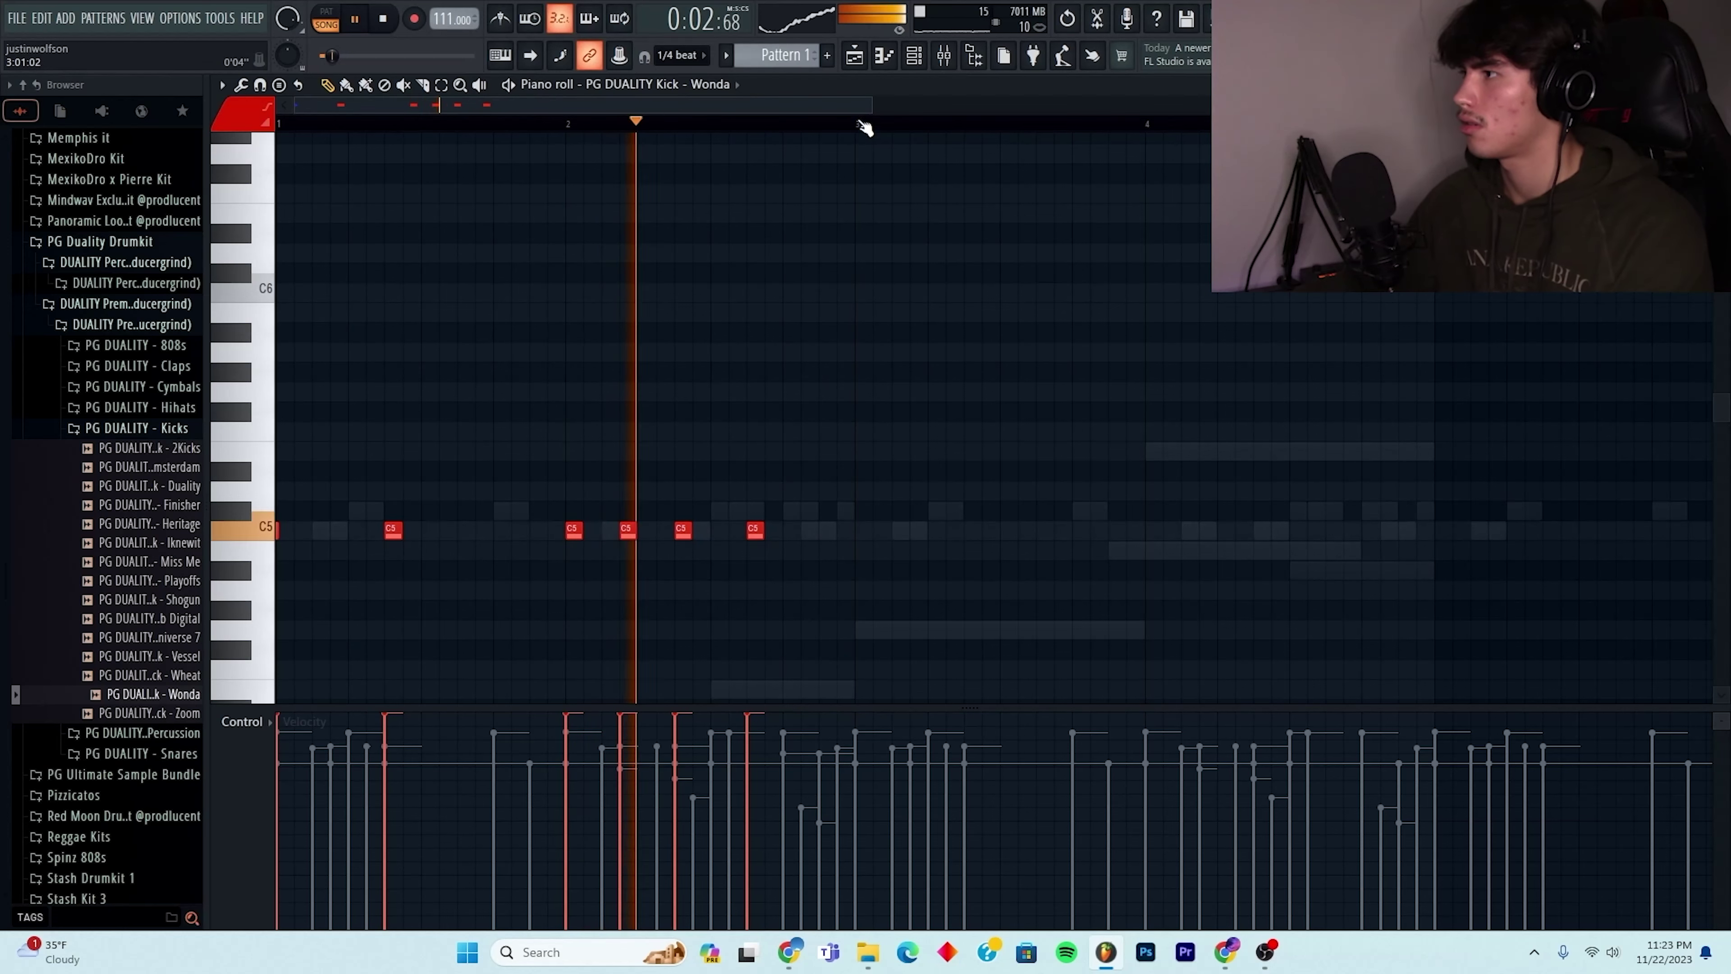
- Duplicate the two-bar Kick pattern in the piano roll so it also fills bars 3 and 4
key("ctrl+b")
left_click(878, 125, "ctrl")
scroll(928, 306, "down", 1)
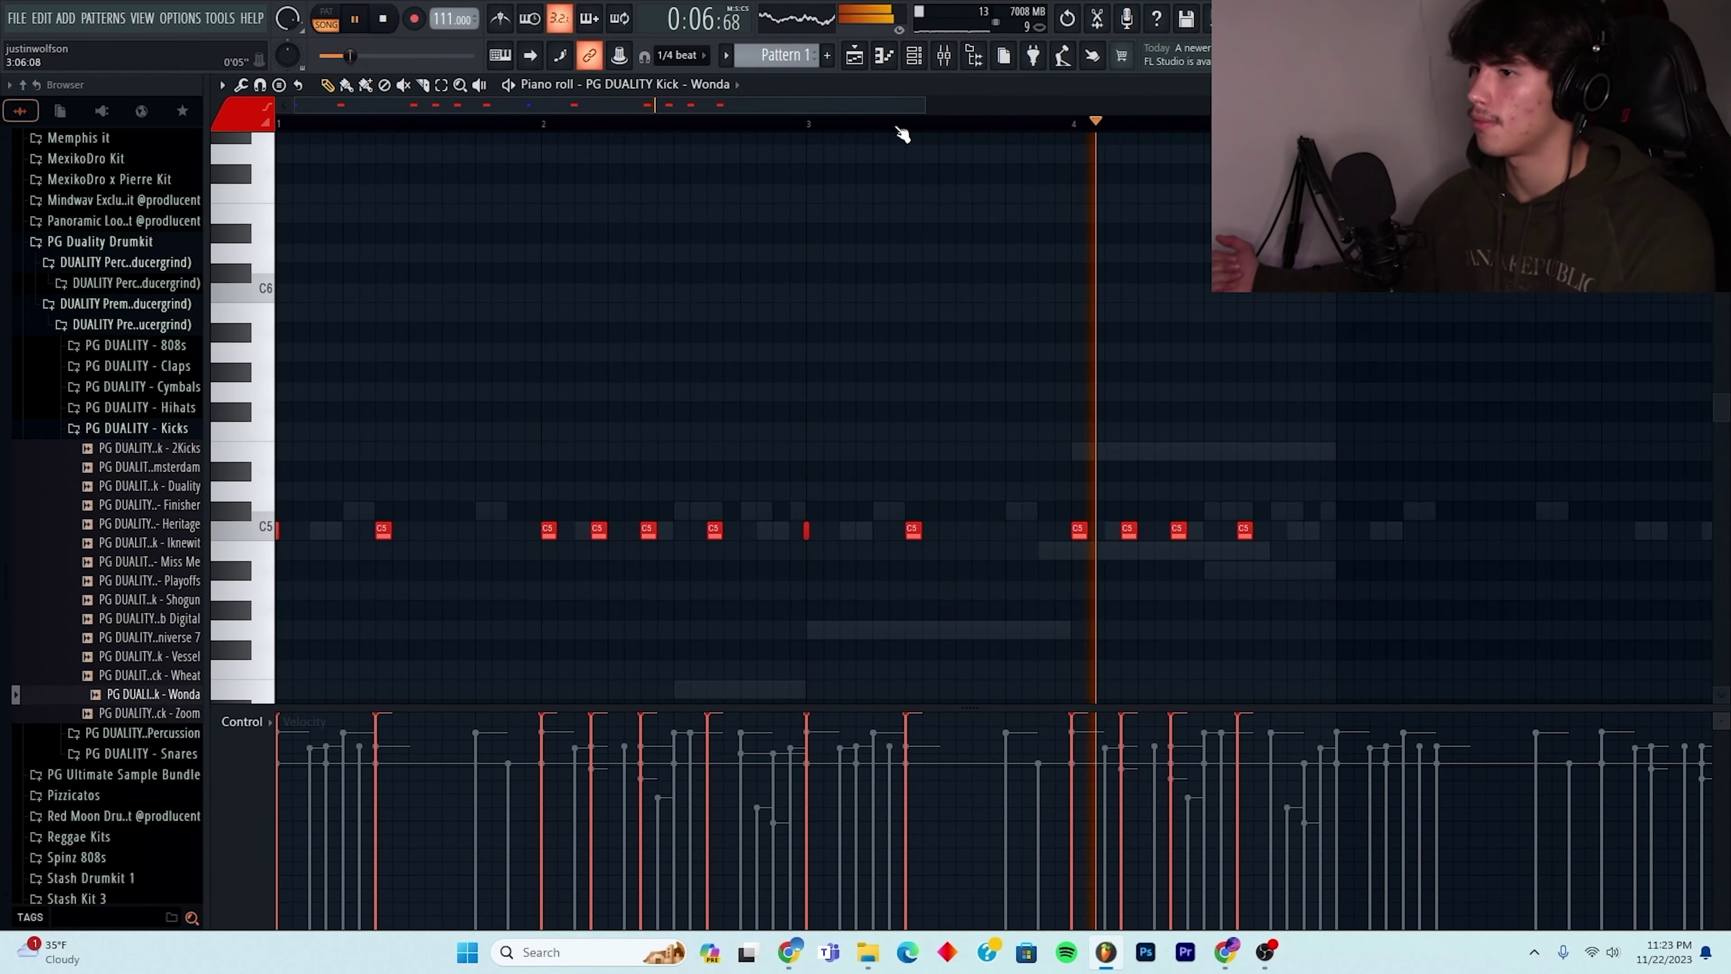
scroll(964, 146, "down", 2)
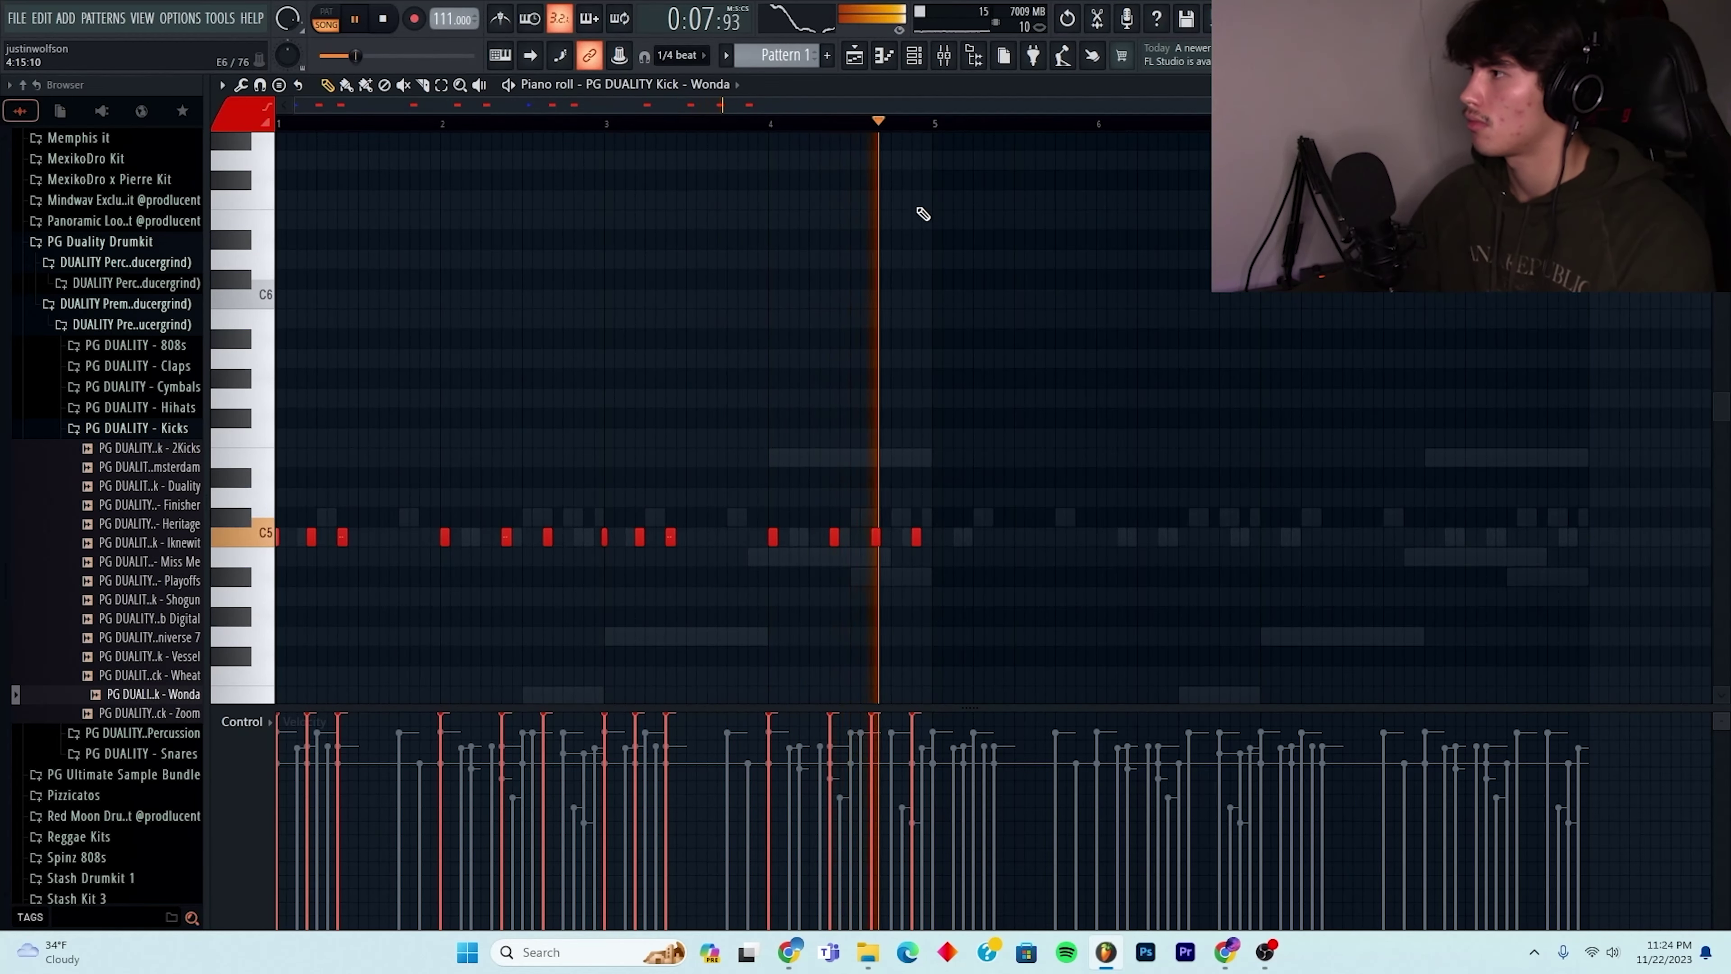
- Duplicate the four-bar kick pattern across bars 5 to 8, bring up the channel rack and stop playback
left_click_drag(935, 123, 275, 124, "ctrl")
key("ctrl+b")
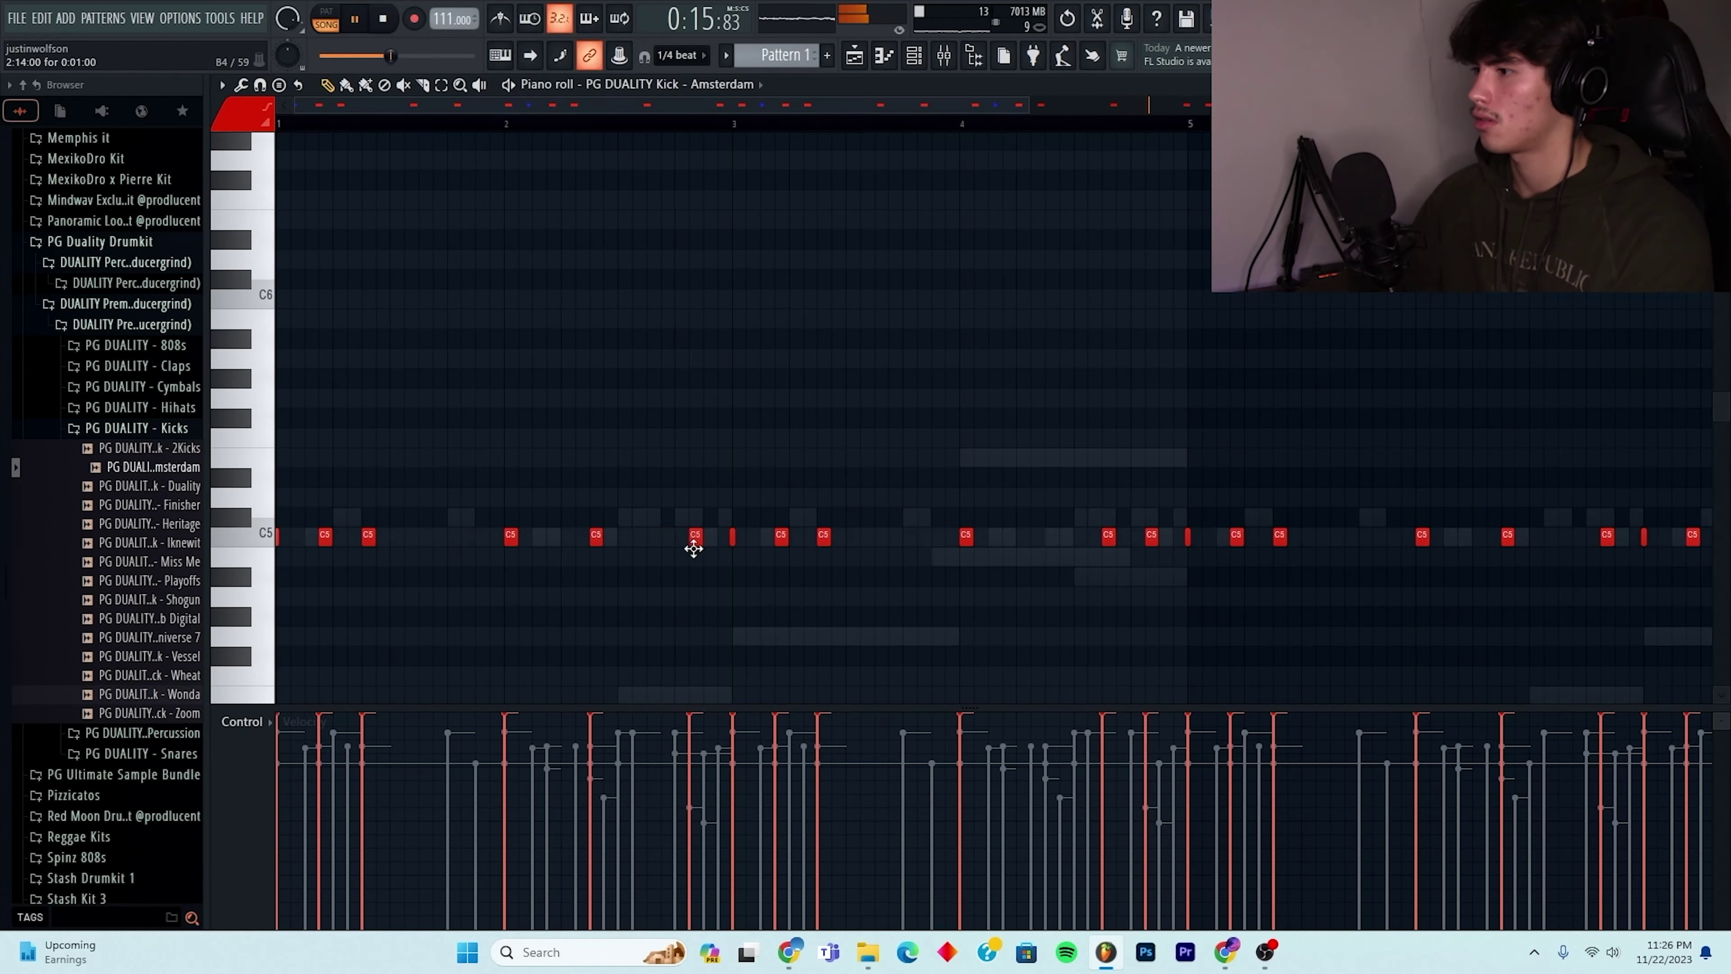
scroll(694, 549, "down", 3)
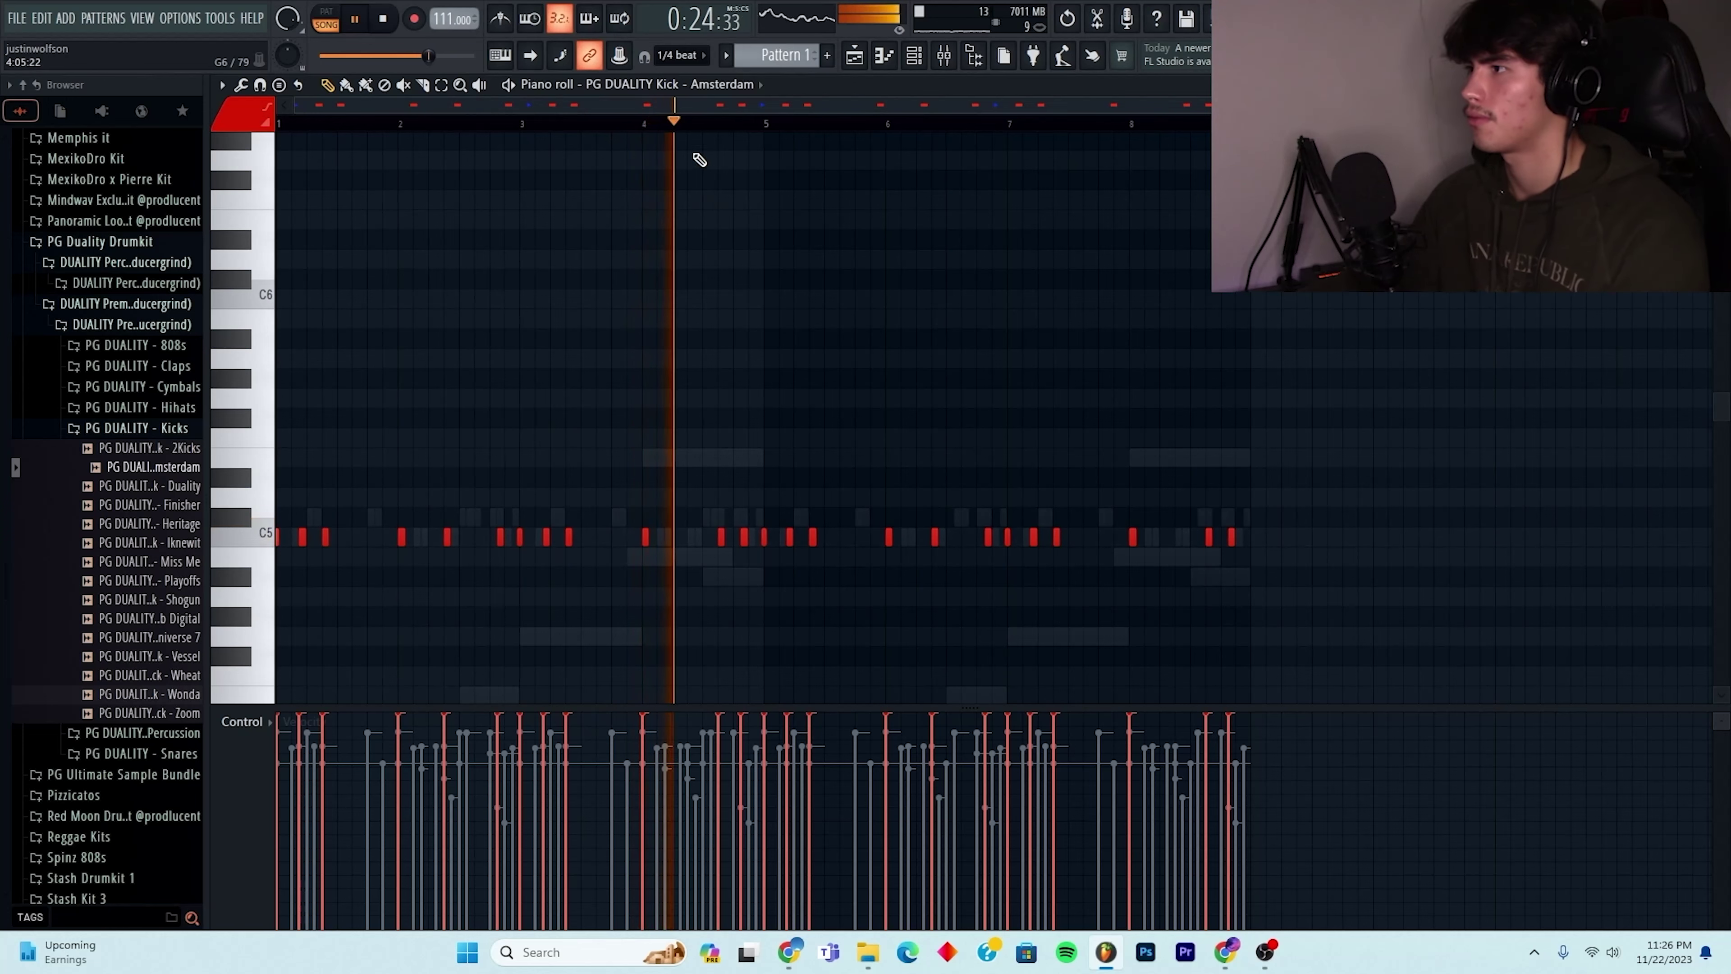
key("F6")
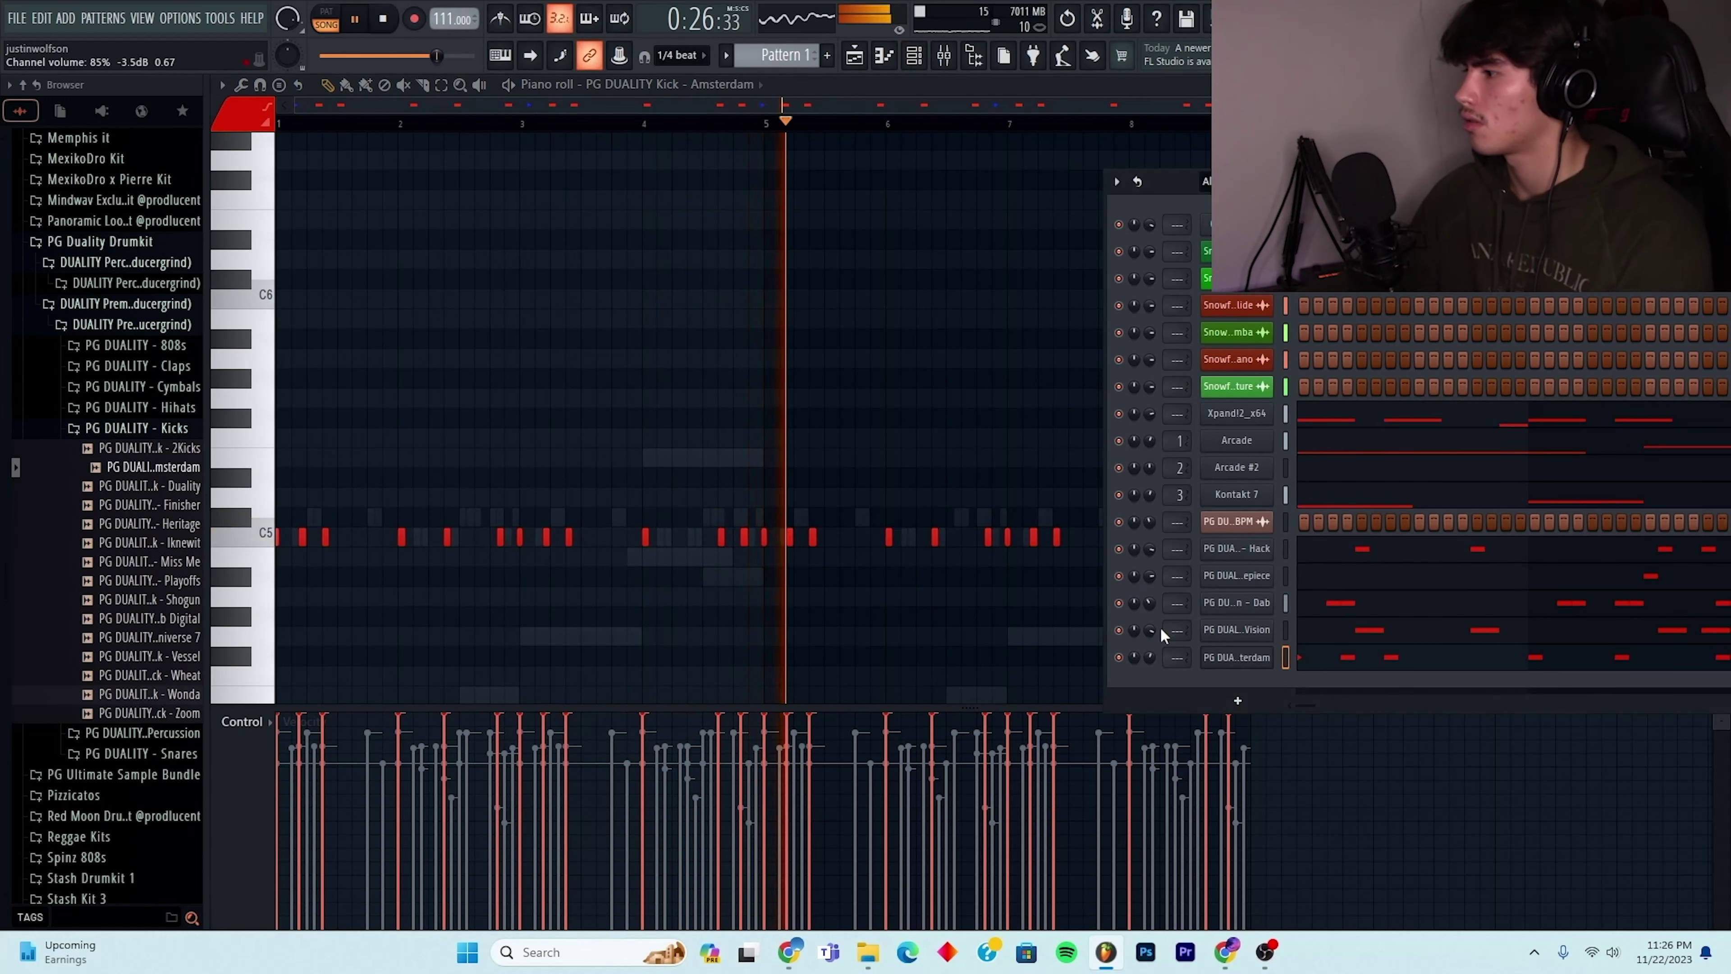
key("space")
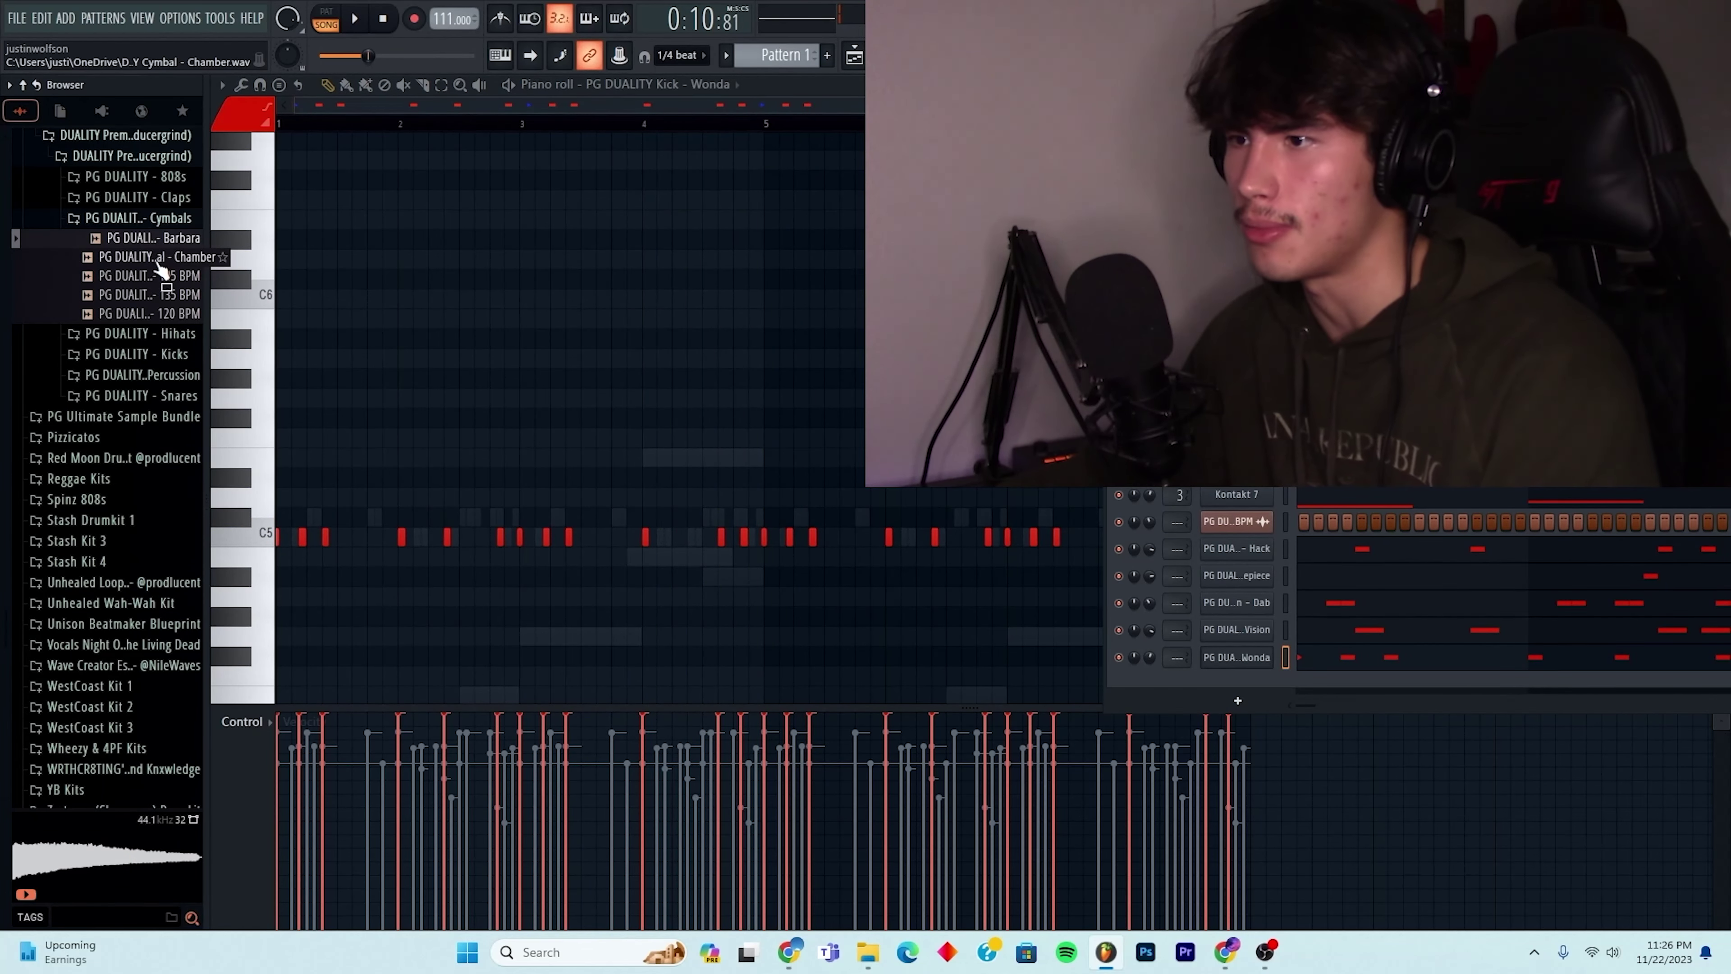
- Audition the PG DUALITY cymbal samples and time-stretch the Signature - 120 BPM cymbal to 1 bar
left_click(159, 259)
key("space")
left_click(166, 278)
left_click(174, 296)
left_click(177, 278)
left_click(176, 315)
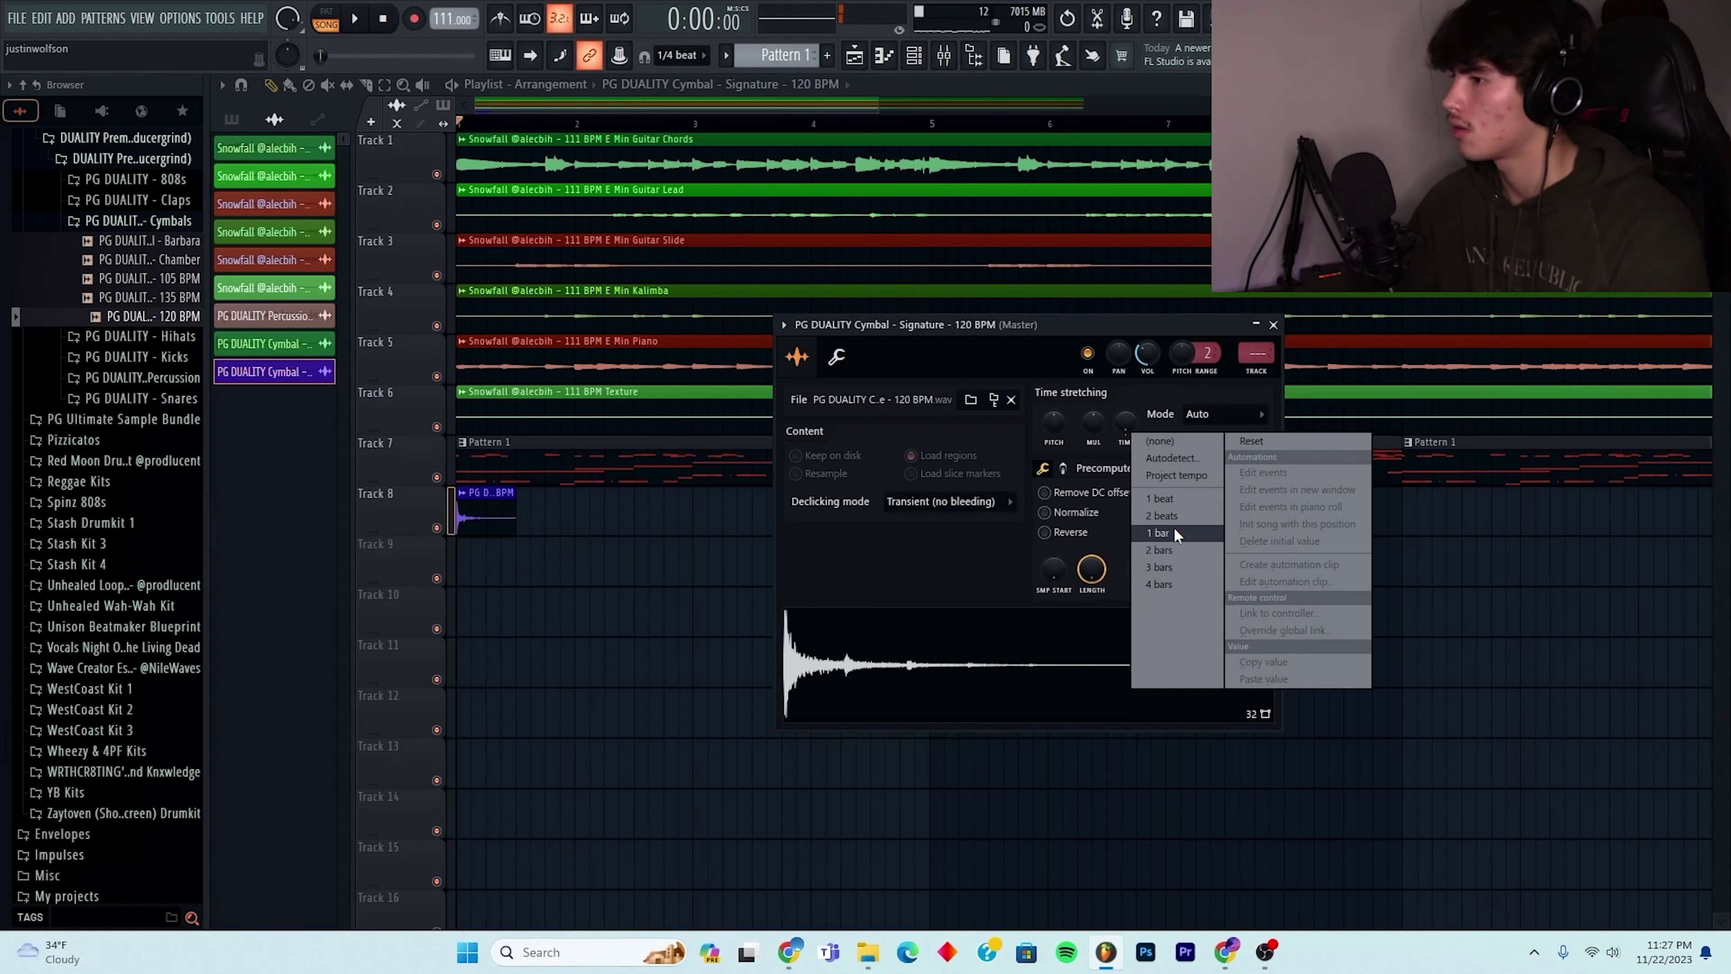
left_click(1173, 527)
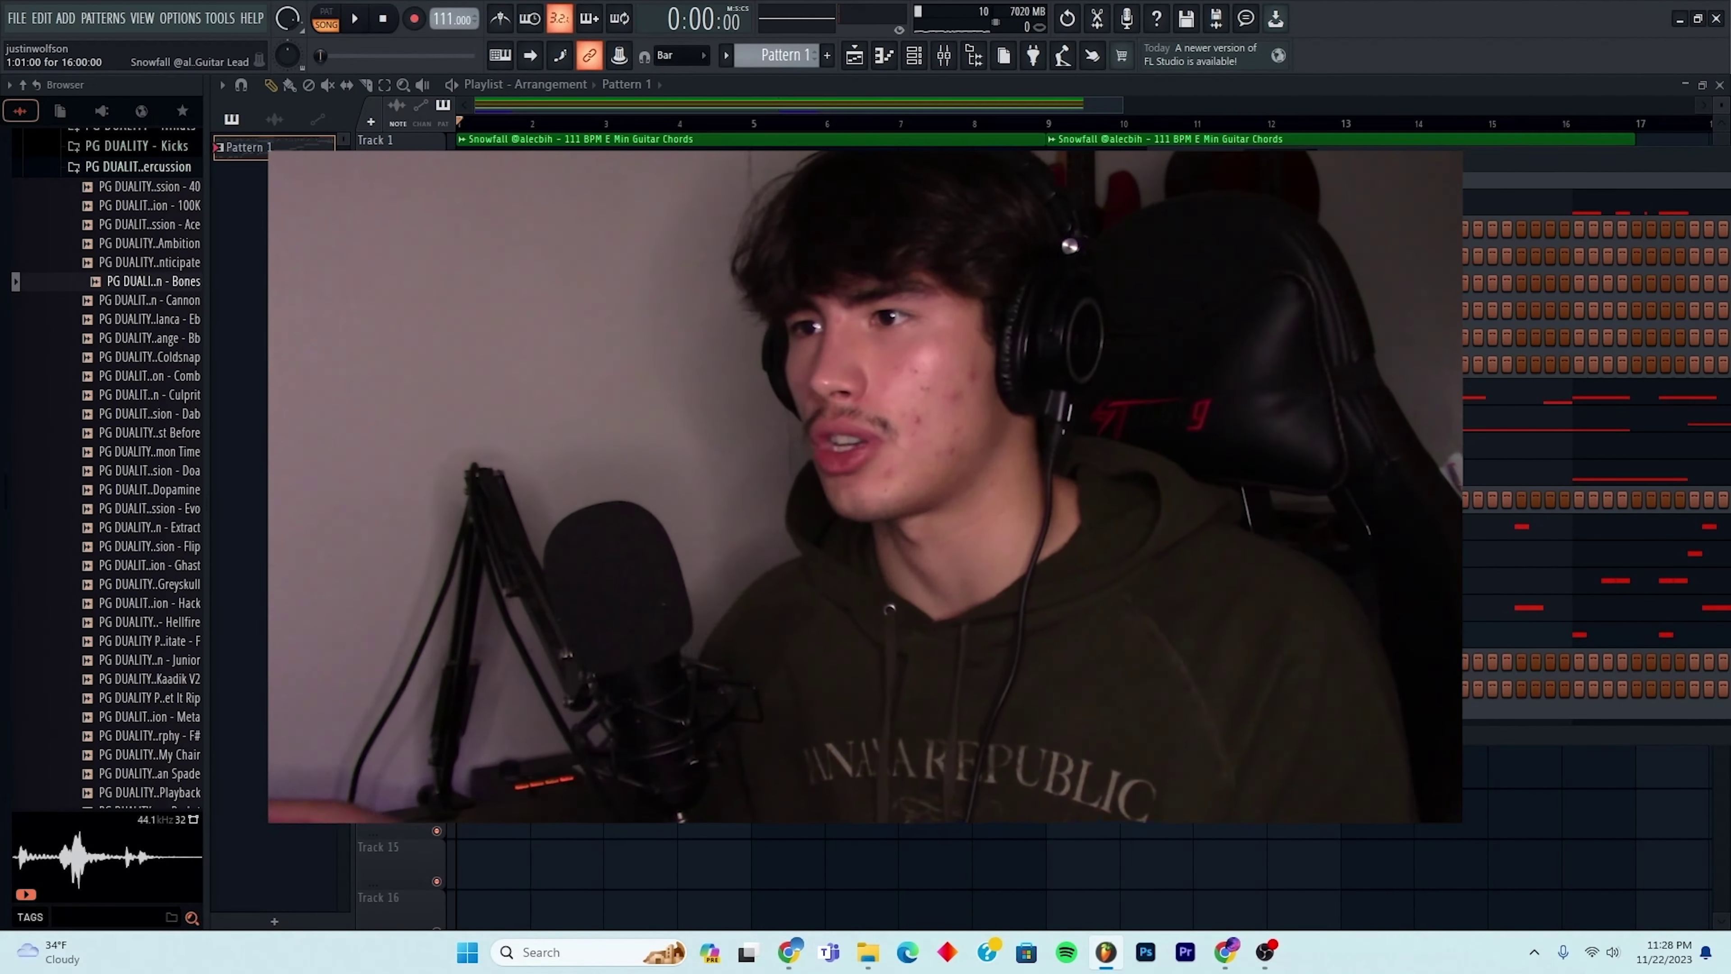
- Audition percussion samples over the beat and add PG DUALITY Percussion - Casablanca - Eb as a new channel
key("space")
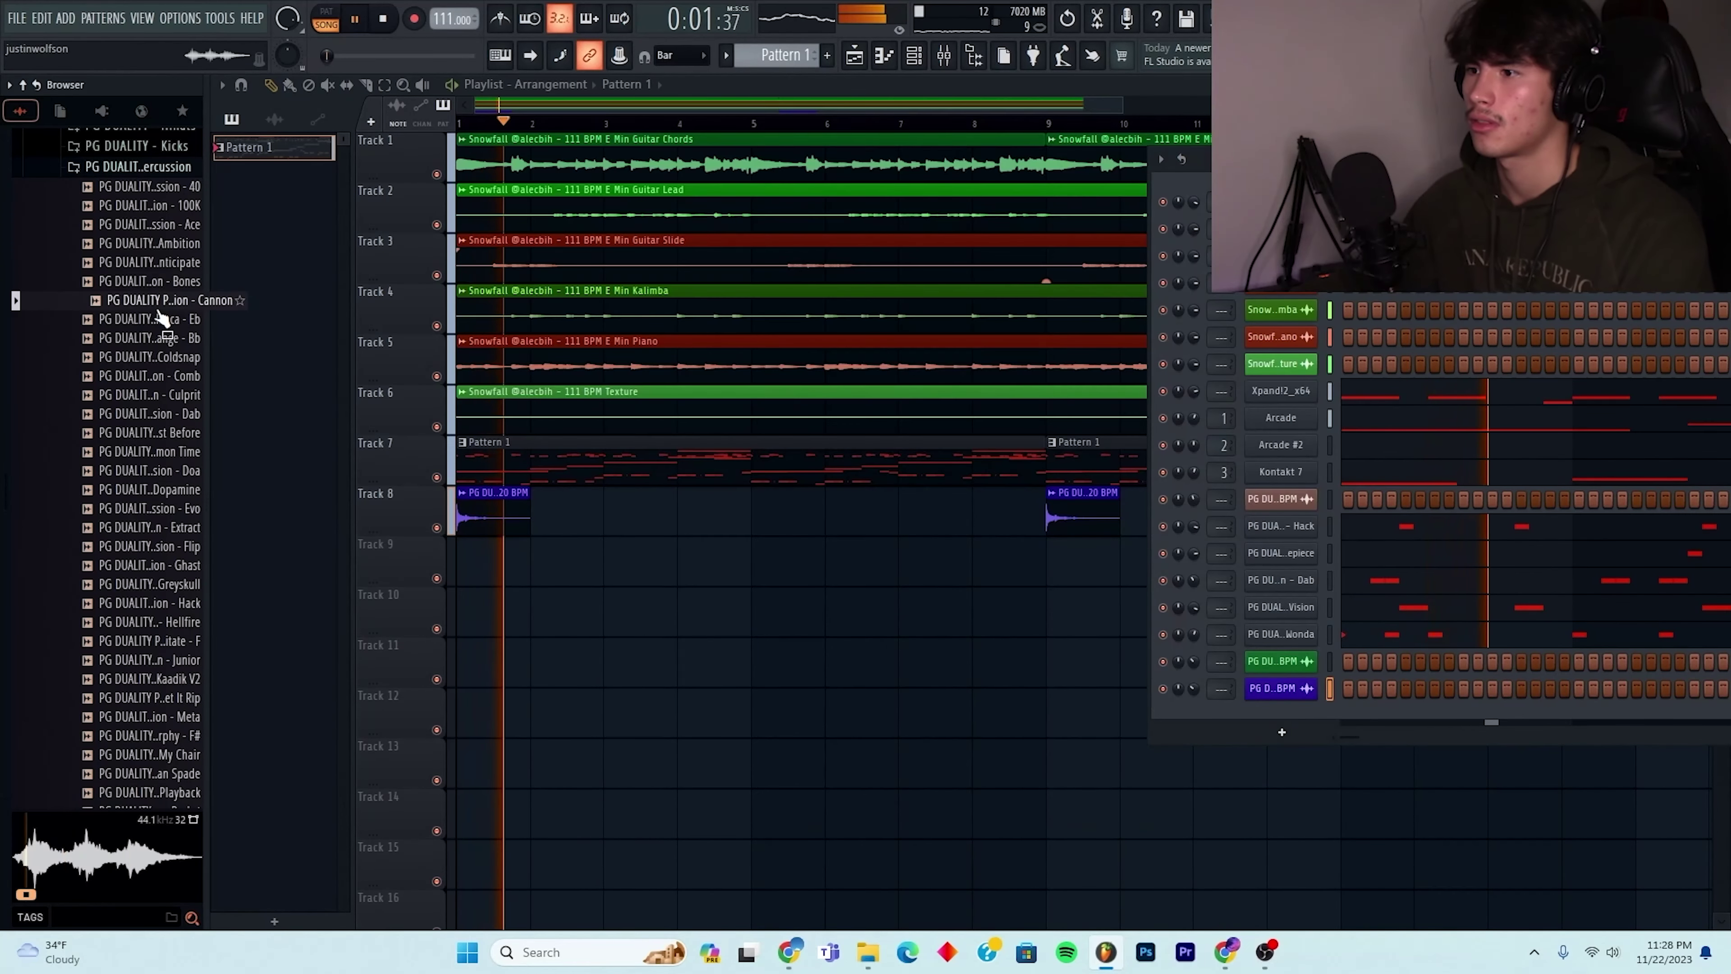
left_click(177, 339)
left_click(150, 319)
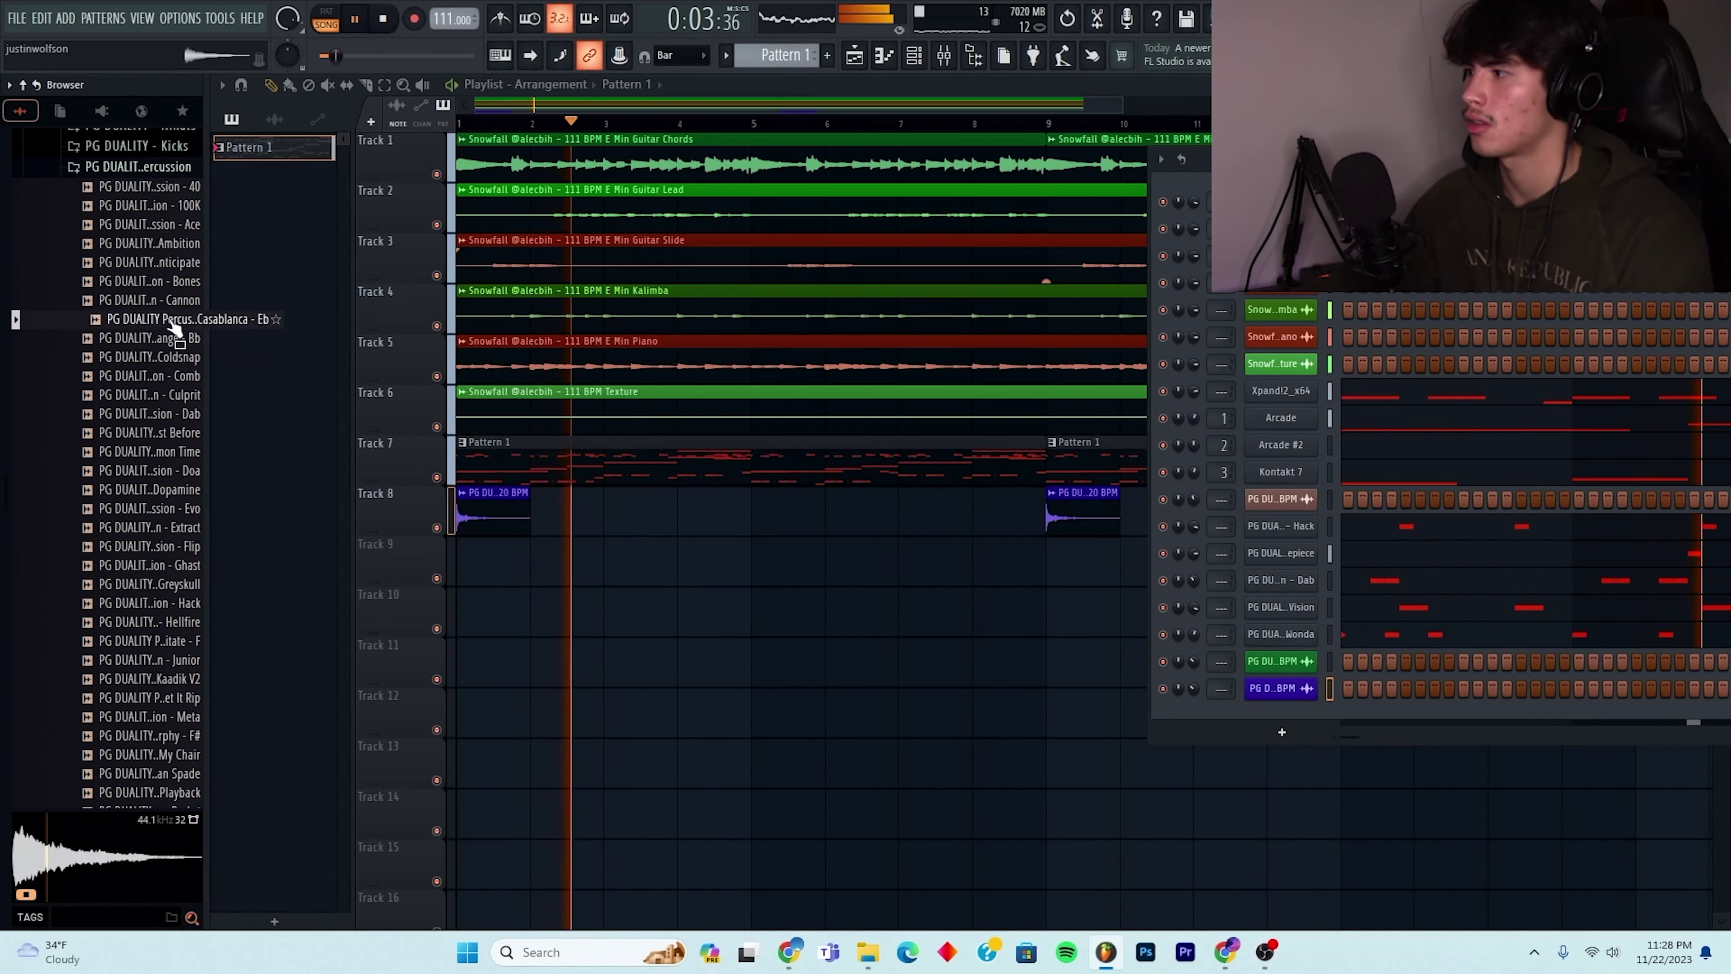
left_click_drag(150, 318, 1279, 712)
- Open the piano roll for the Casablanca - Eb percussion channel, place a note and play the arrangement
right_click(1288, 711)
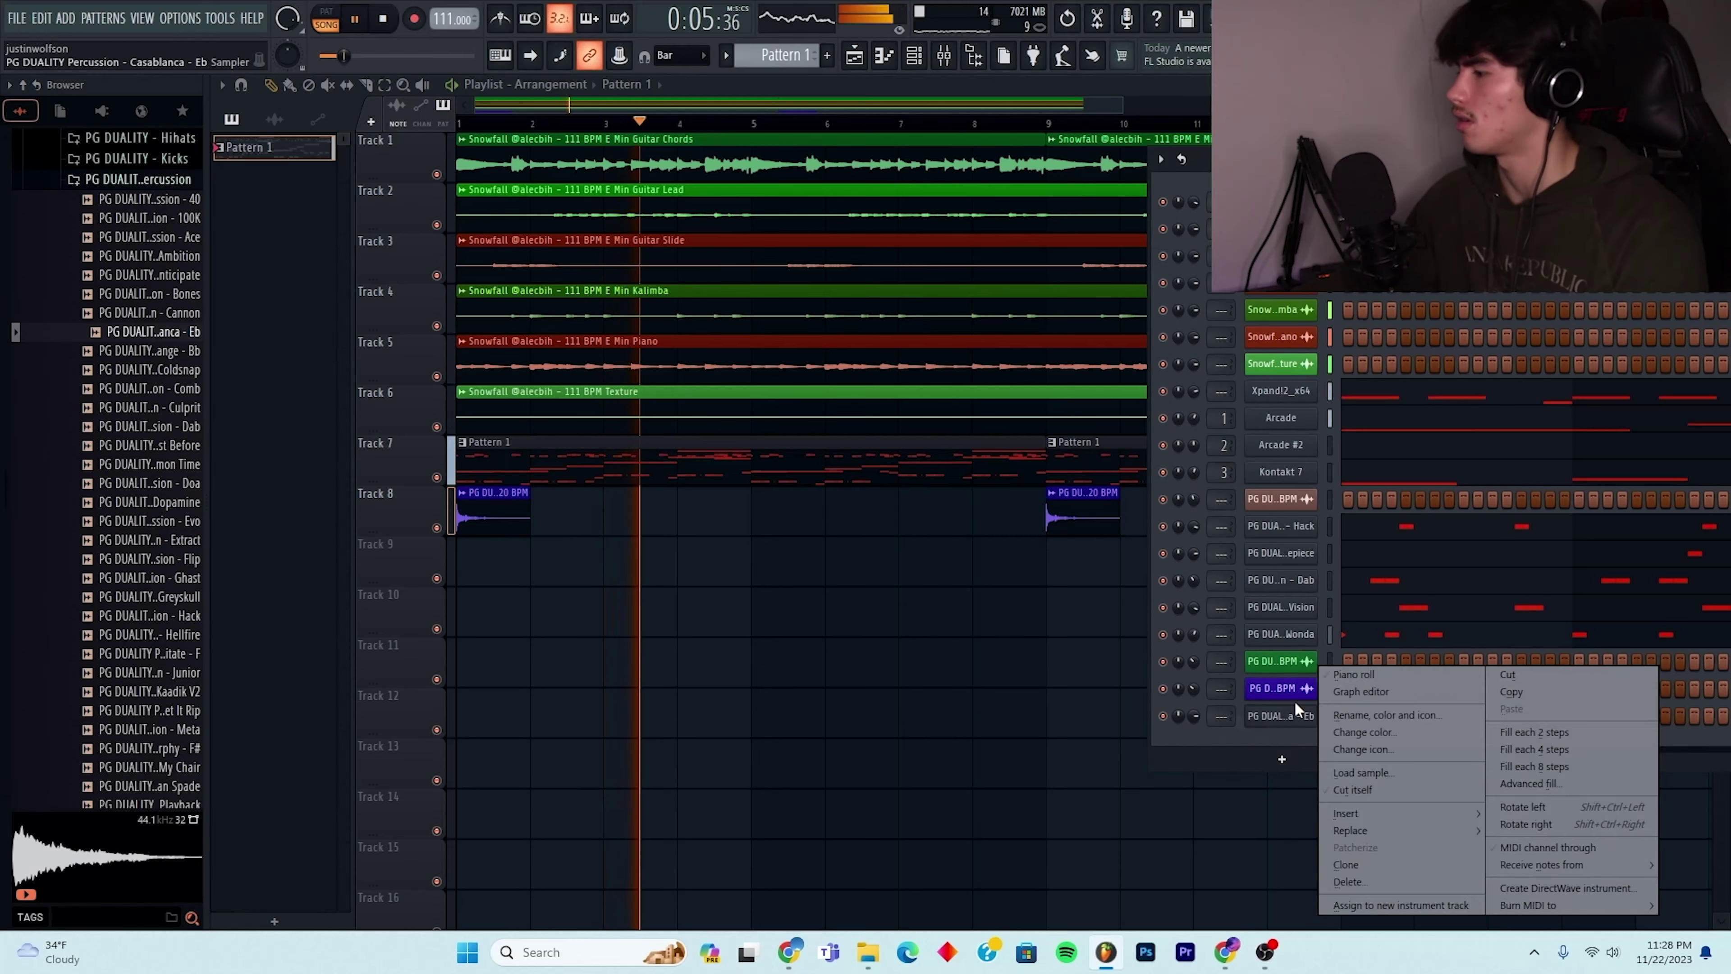
left_click(1332, 672)
key("space")
left_click(494, 535)
key("space")
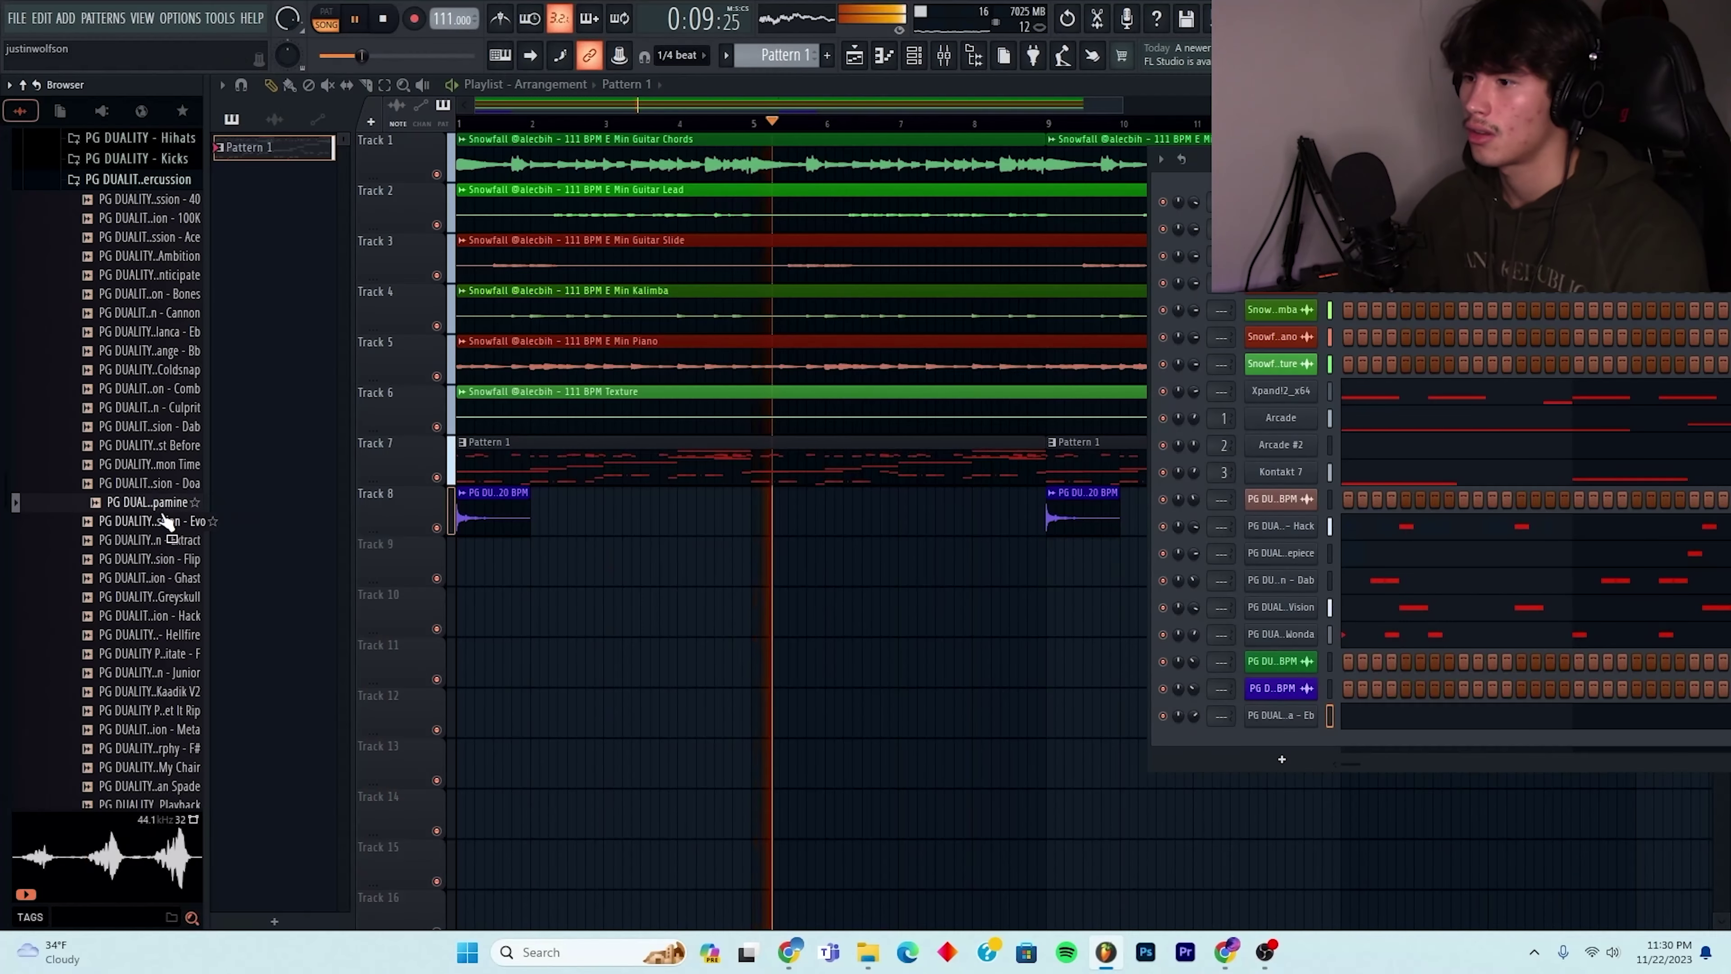
- Audition more percussion samples, place PG DUALITY Percussion - Flip on Track 9 around bar 2 and space out its second clip
left_click(170, 539)
left_click(171, 559)
left_click(164, 561)
left_click_drag(163, 565, 637, 568)
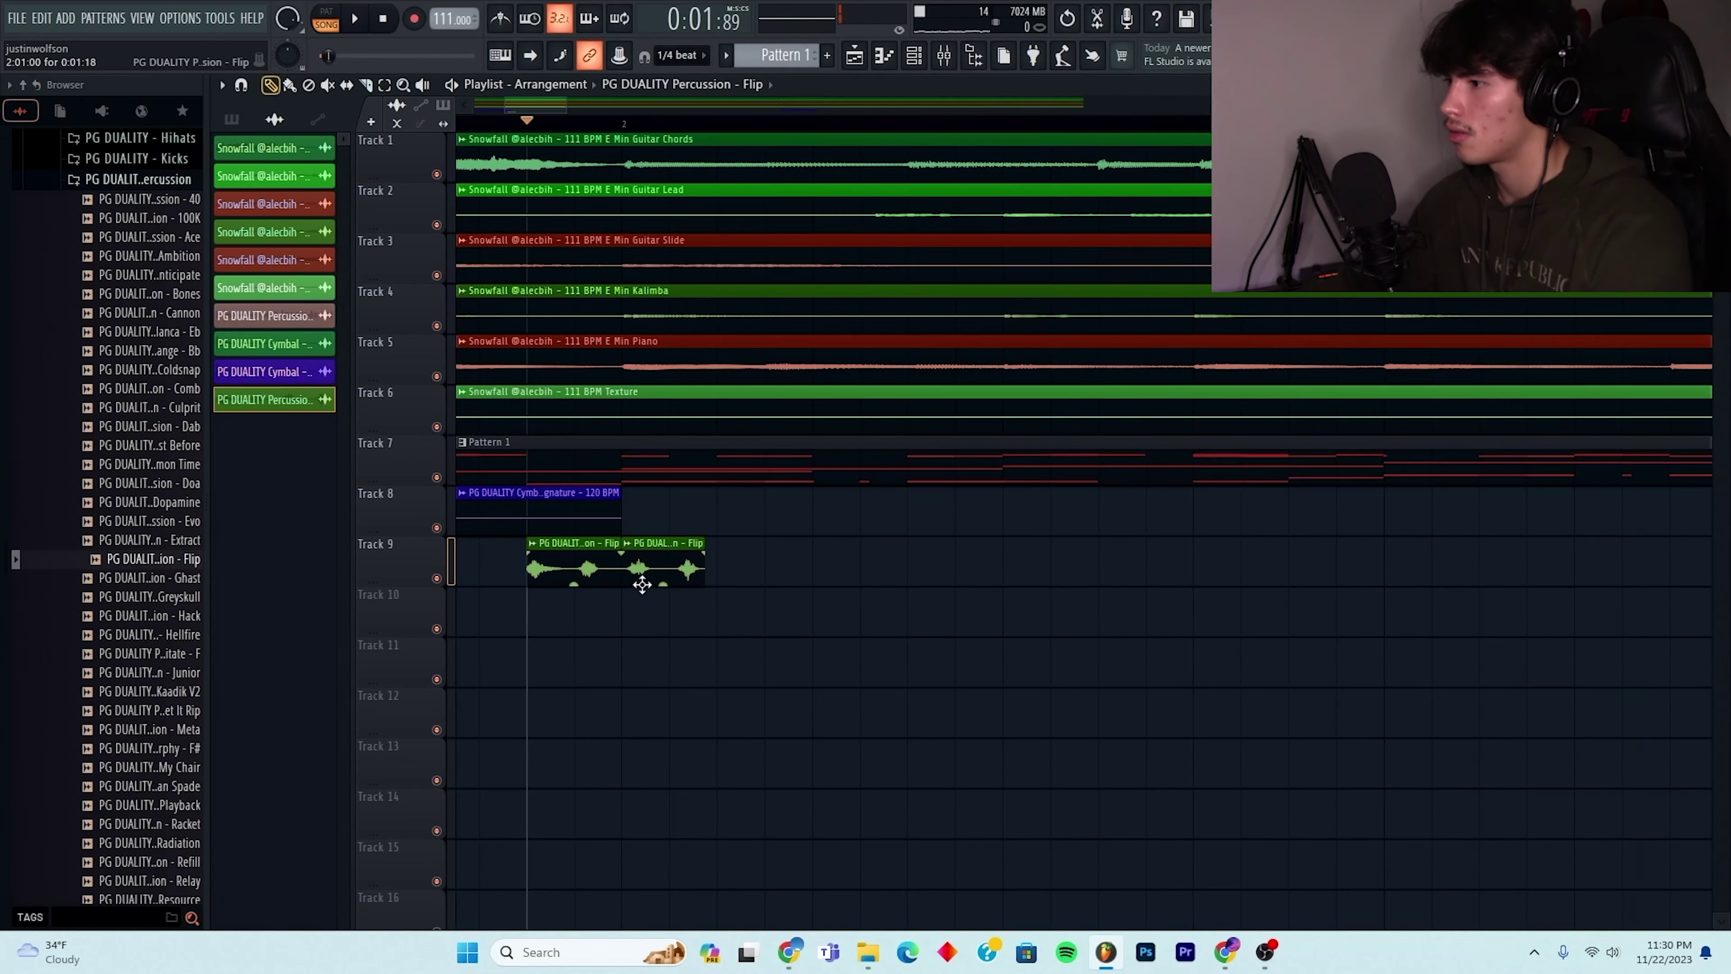
key("space")
left_click_drag(642, 584, 773, 572)
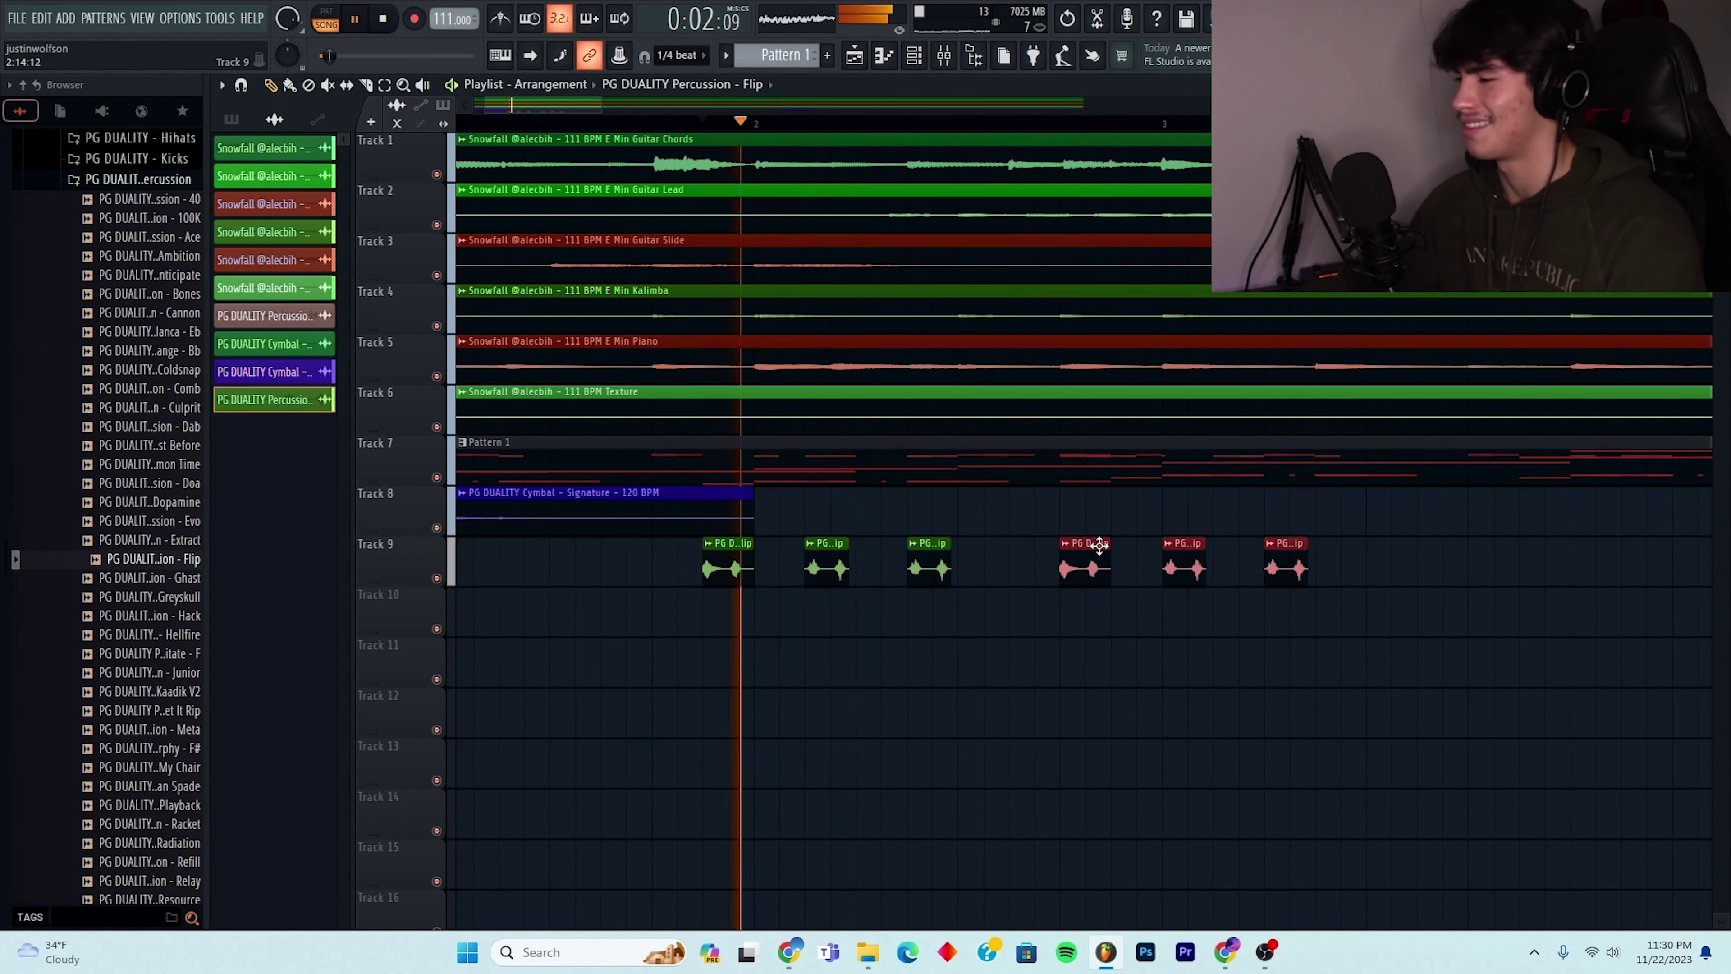
- Move the copied group of three Flip clips on Track 9 to start just before bar 3 and deselect it
left_click_drag(1101, 545, 1126, 546)
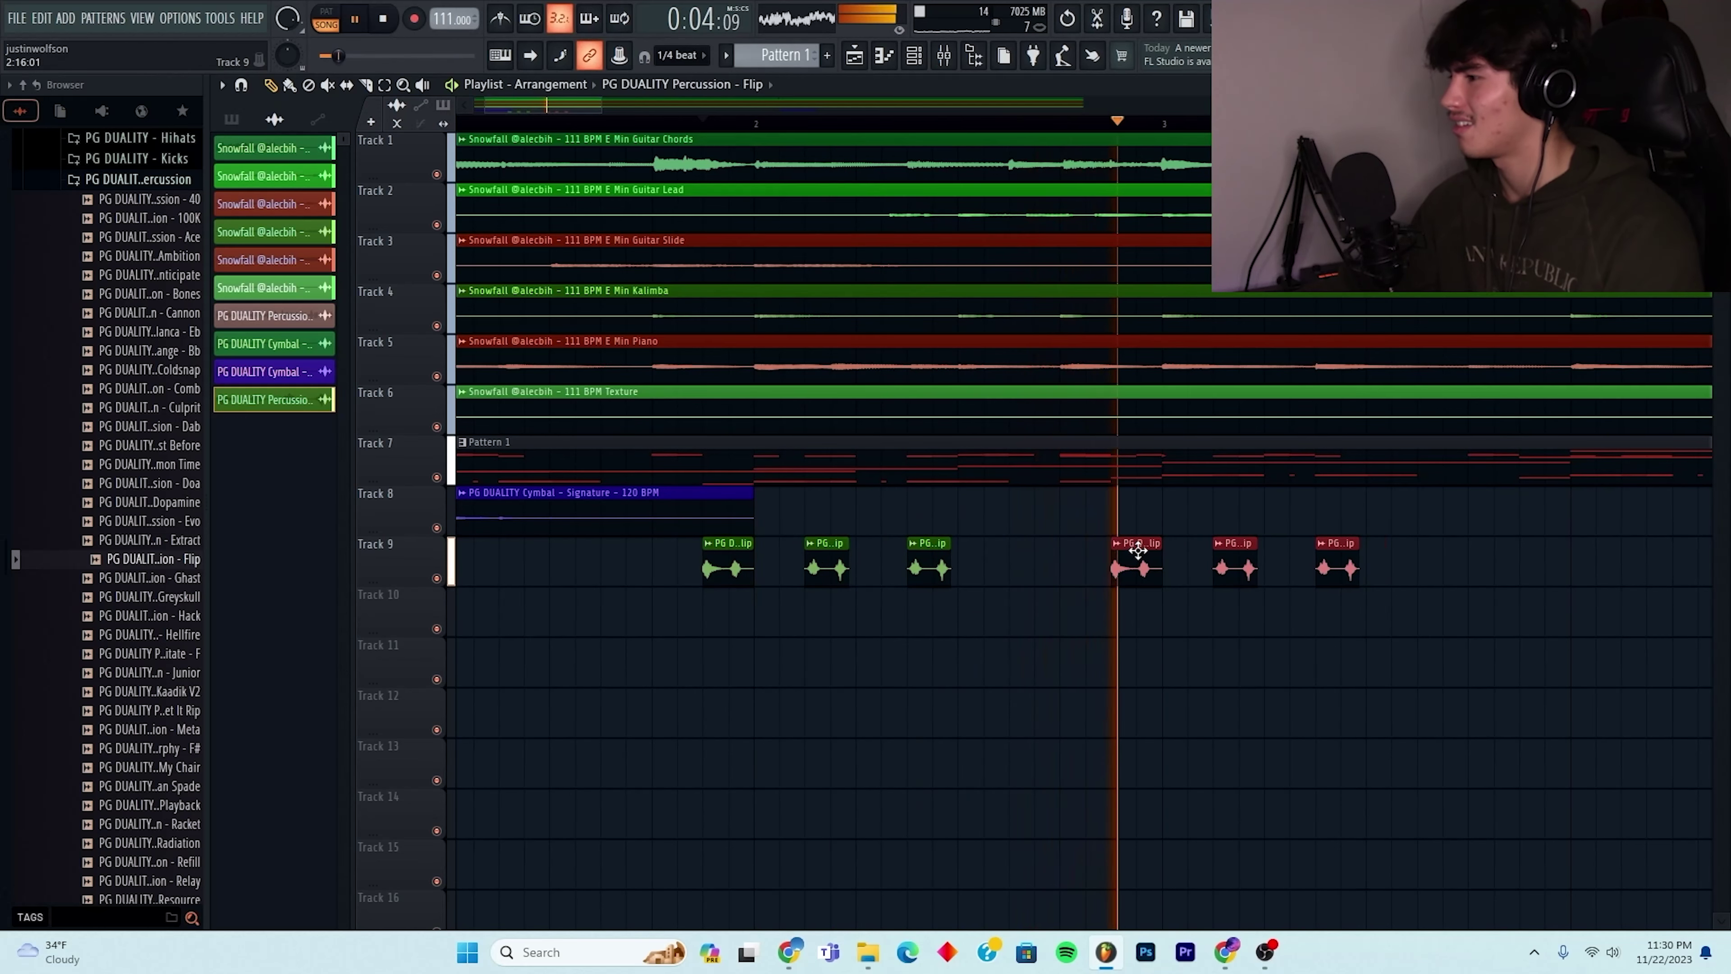
scroll(873, 129, "down", 1)
key("ctrl+d")
scroll(1063, 503, "right", 1)
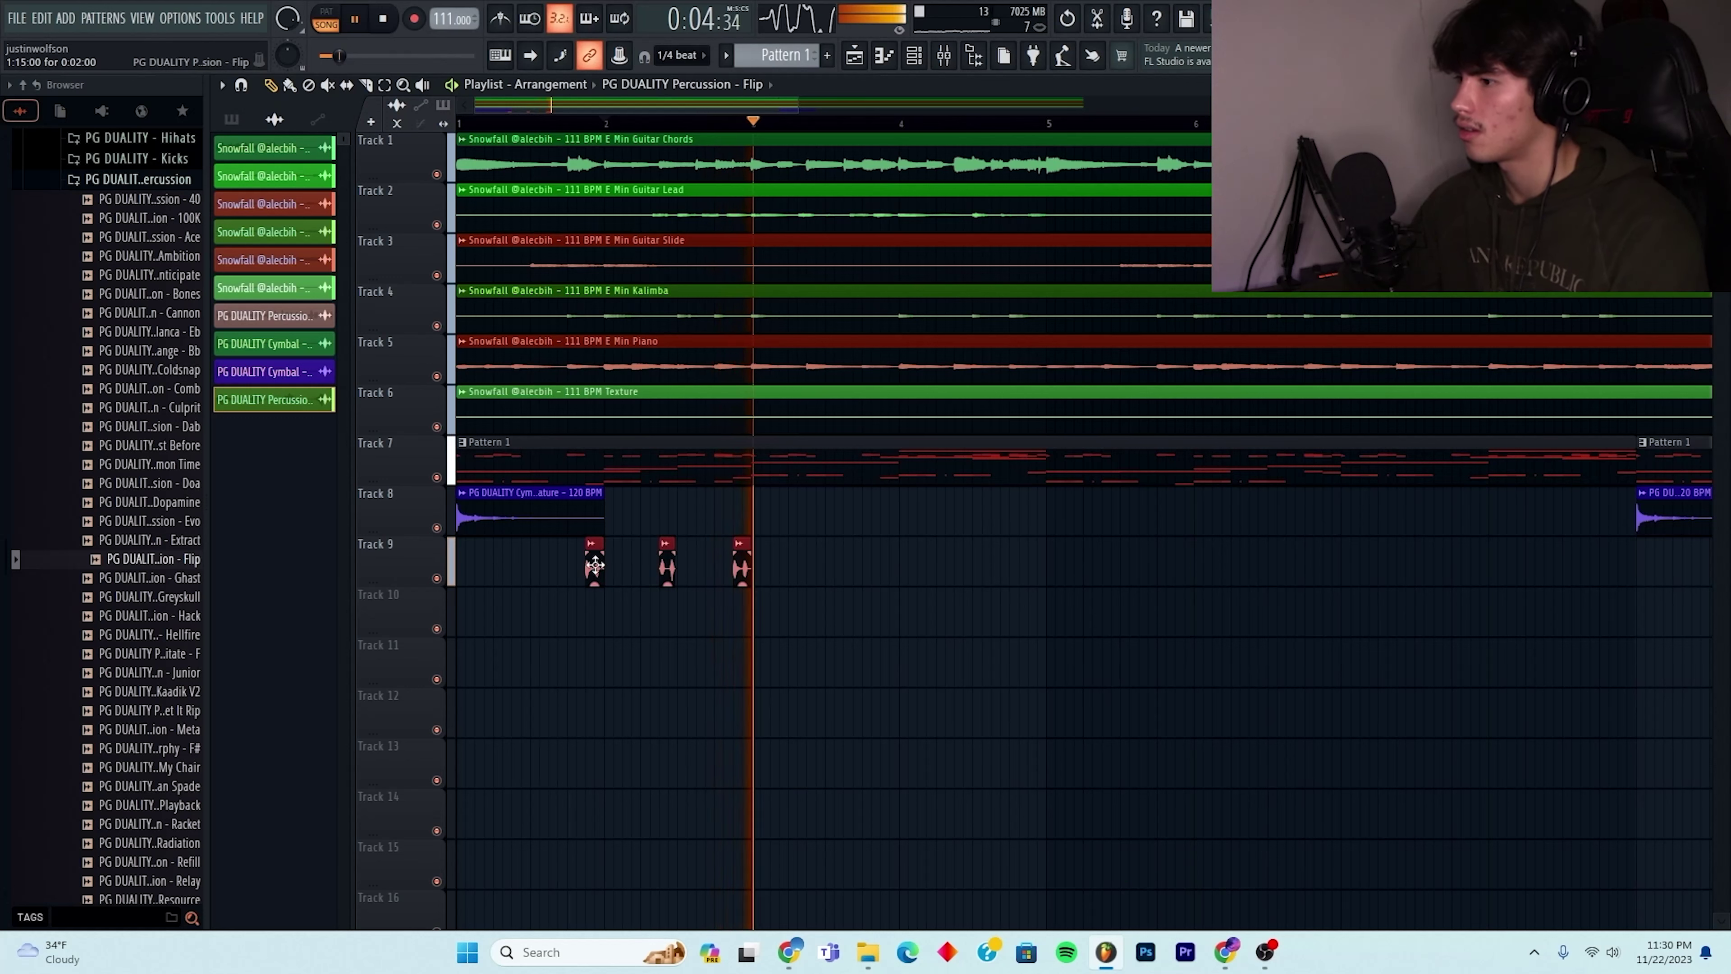
- Copy the group of three Flip clips along Track 9 so it repeats through bar 8
left_click_drag(595, 568, 892, 581)
key("ctrl+d")
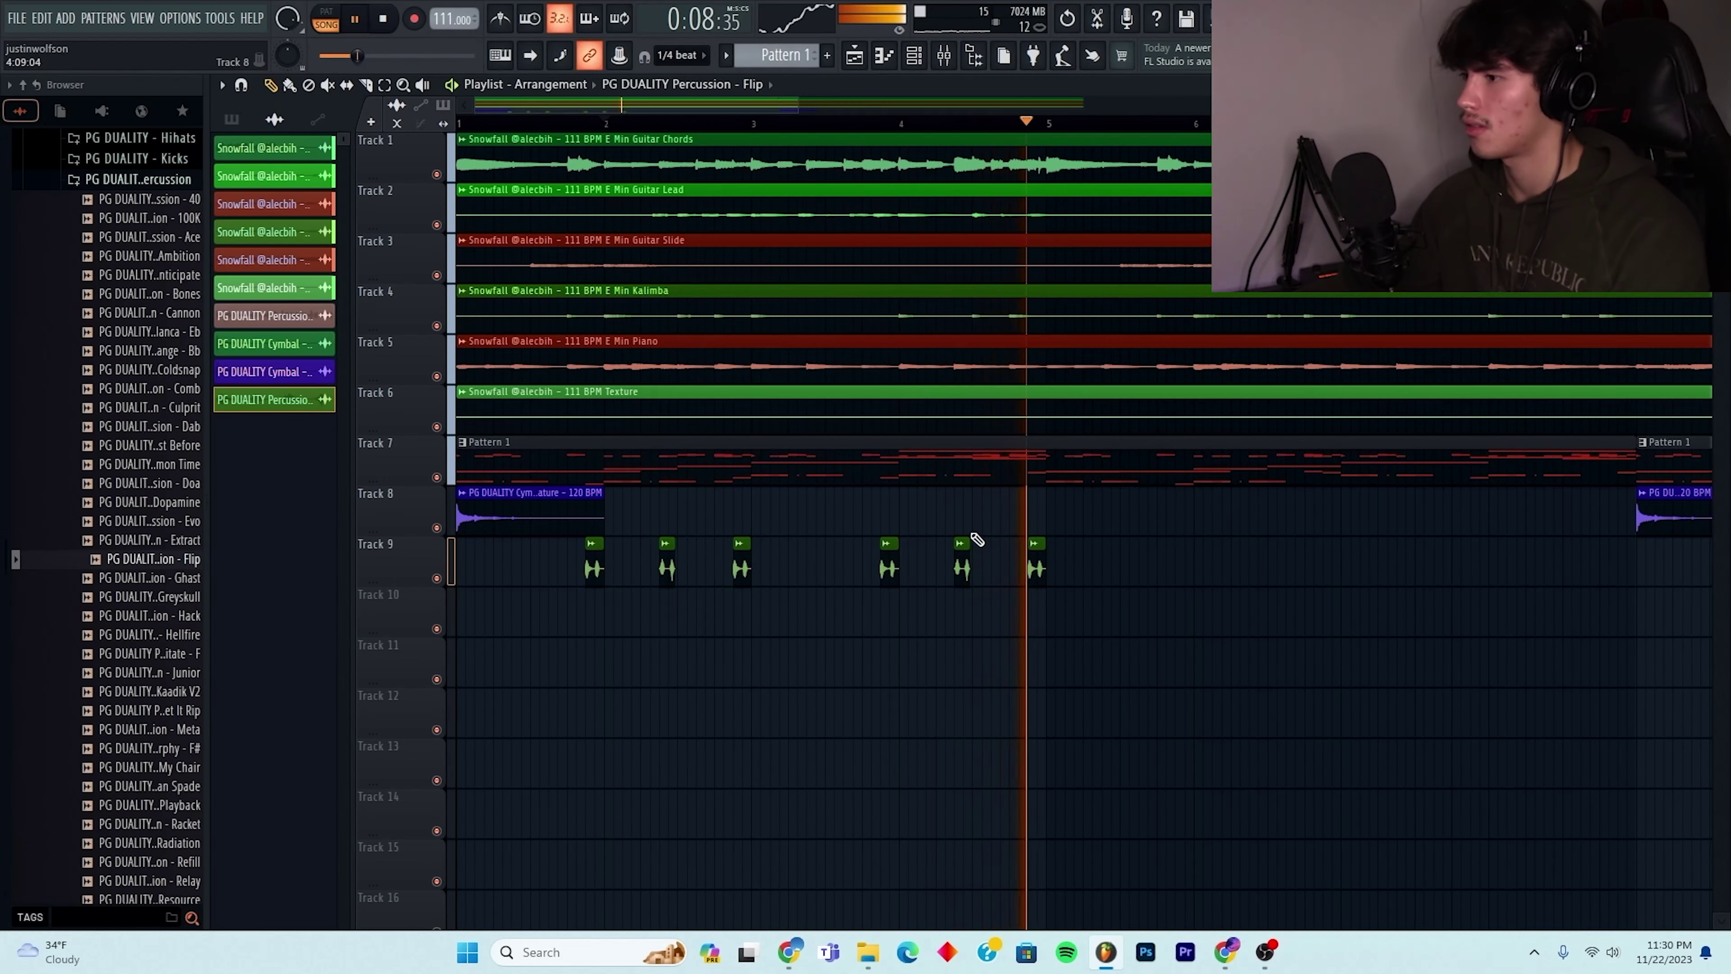
left_click_drag(1131, 635, 1184, 588)
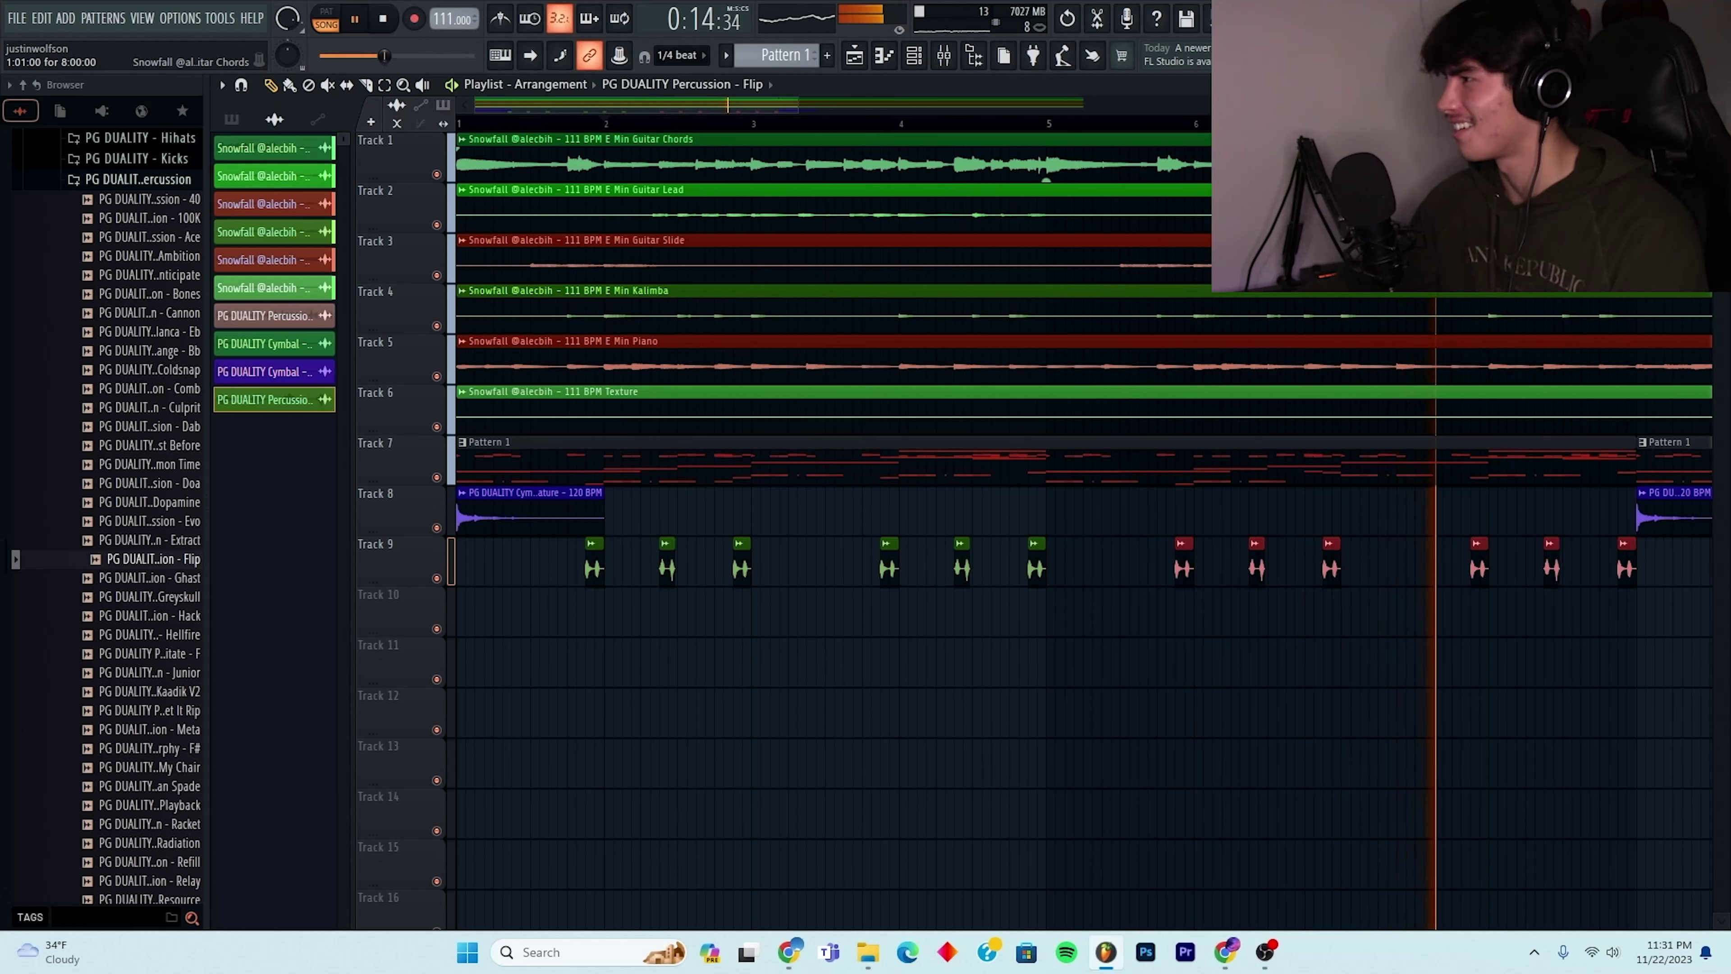
left_click_drag(797, 107, 1007, 107)
left_click_drag(1314, 682, 1344, 600)
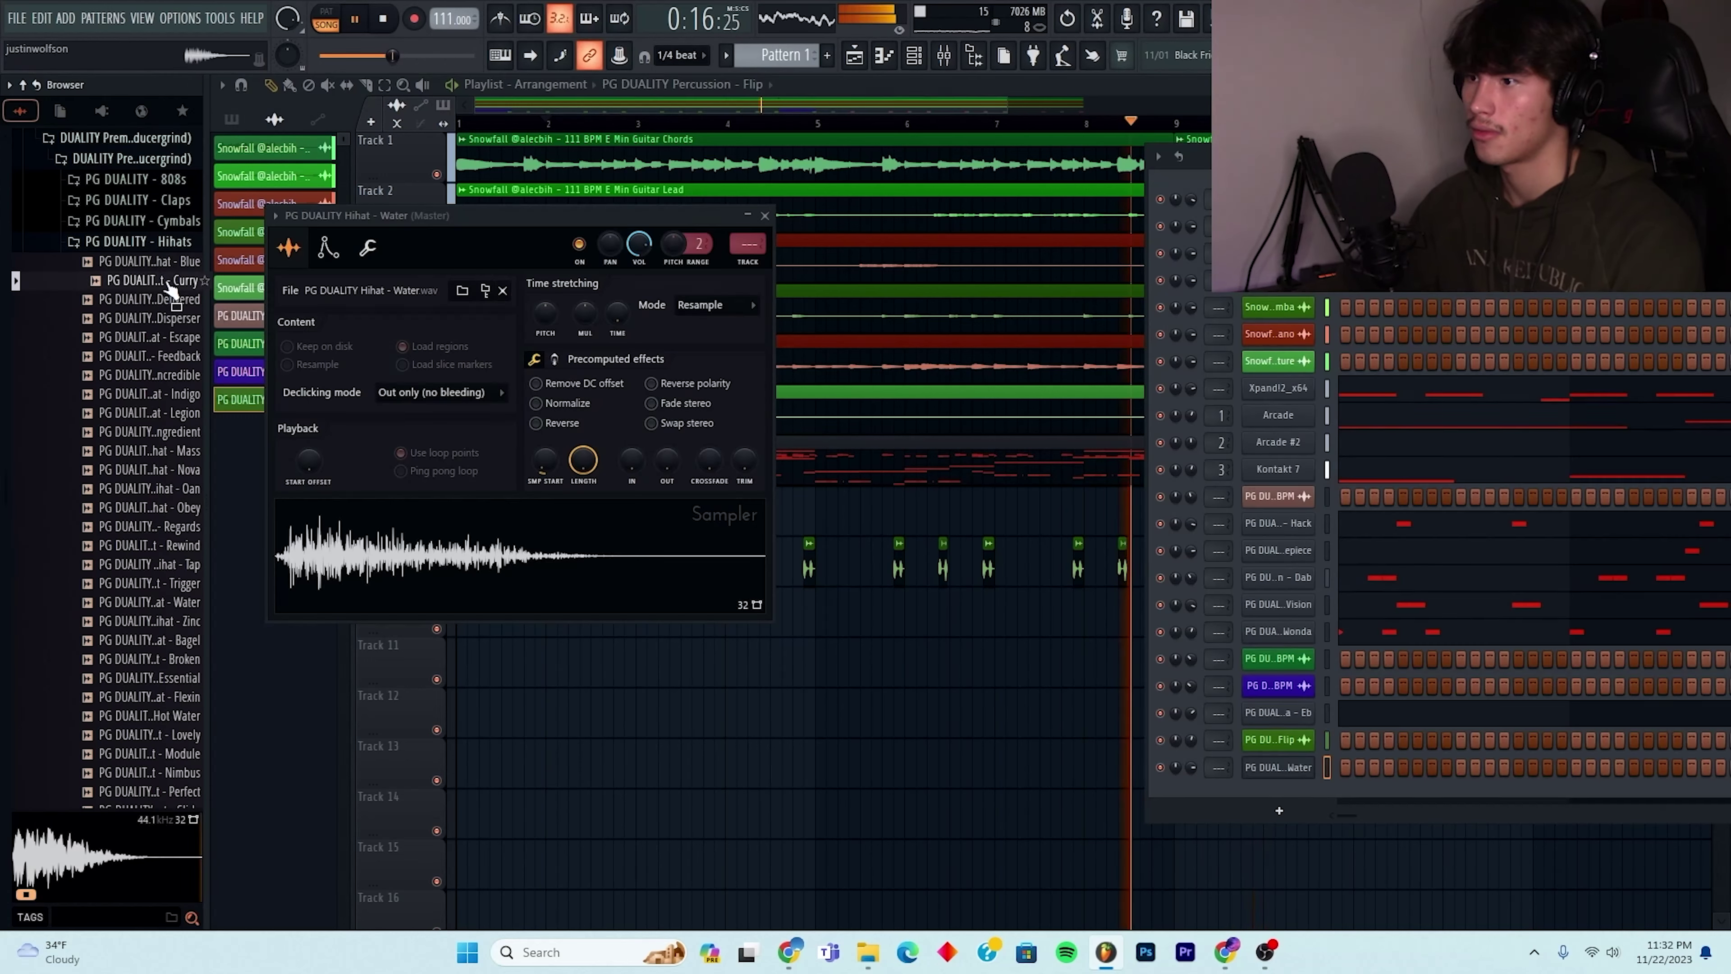
- Audition the PG DUALITY hihat samples and load Hihat - Disperser into the channel rack
key("Up")
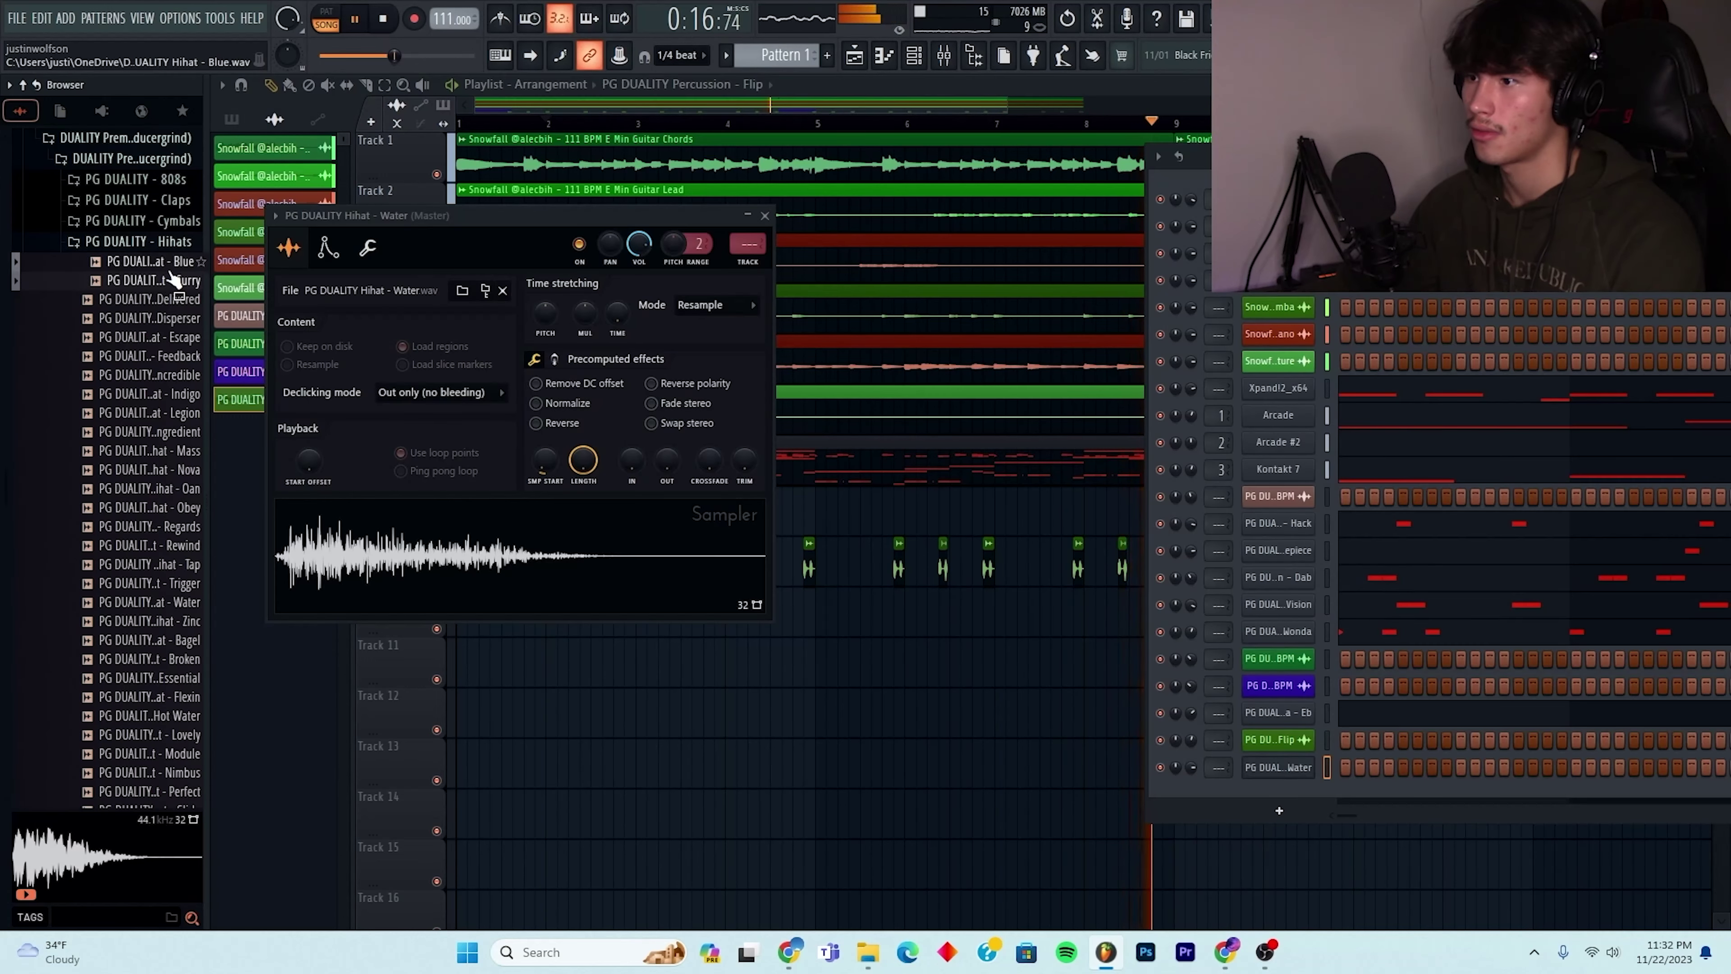
left_click(161, 318)
left_click(166, 337)
left_click(164, 319)
left_click_drag(163, 319, 1248, 811)
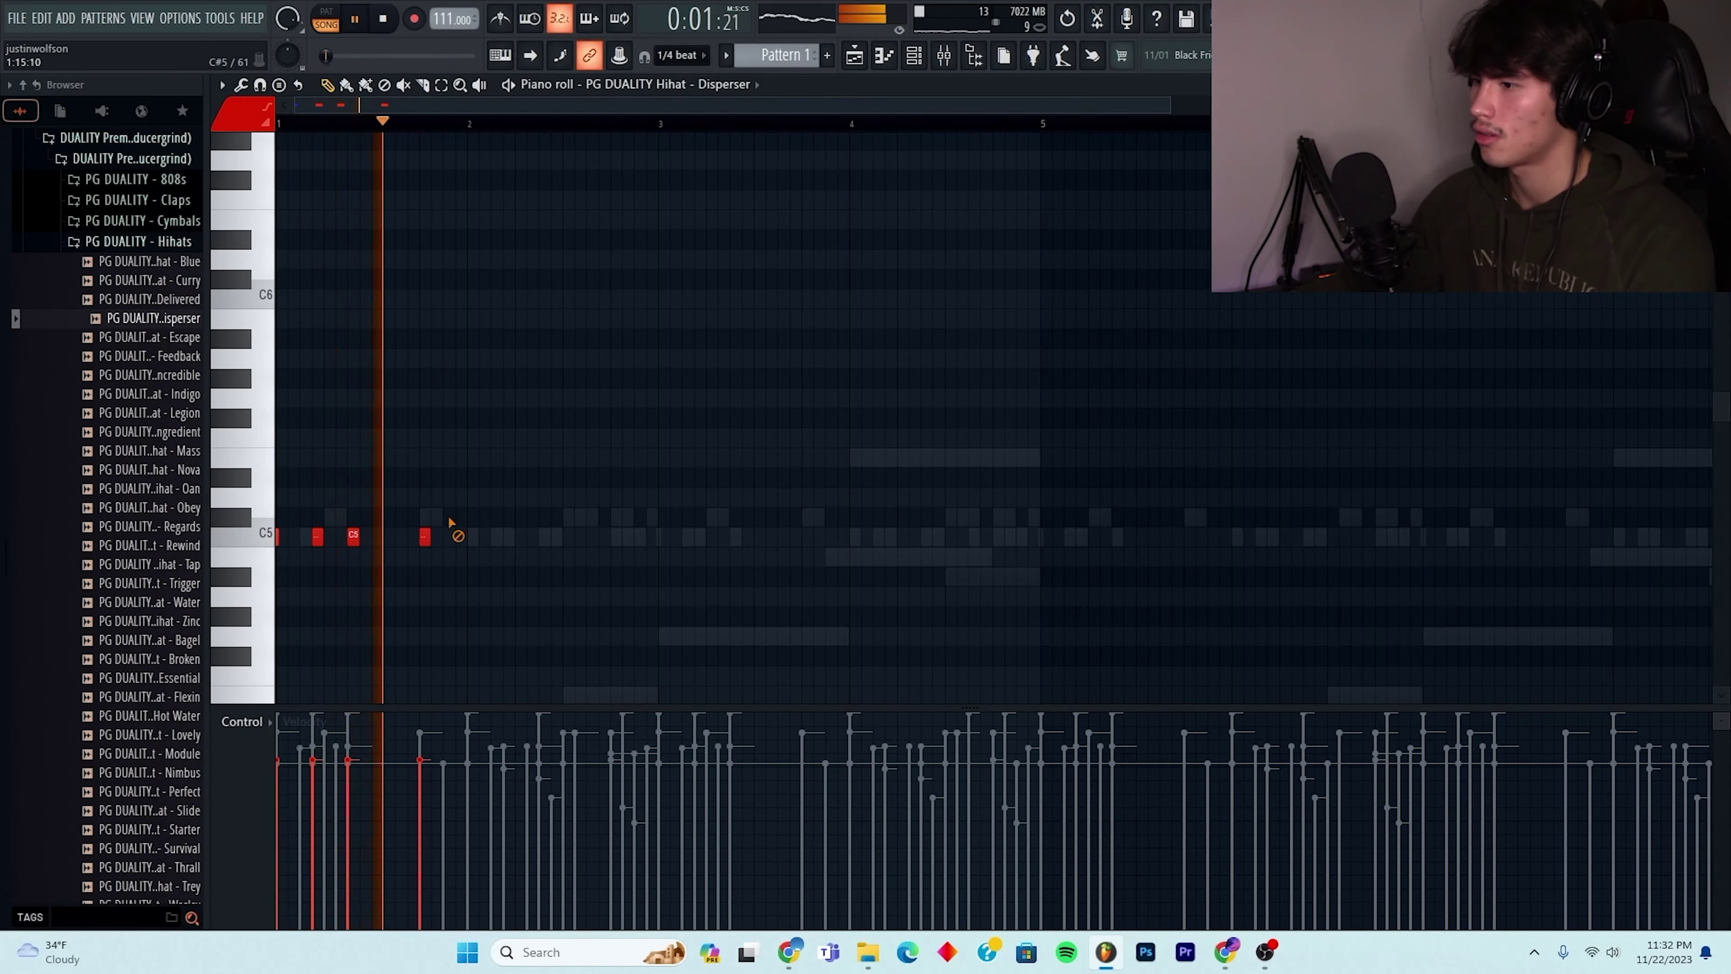
- Add a C5 hihat note at the start of bar 2 for the Disperser channel and stop playback
left_click(473, 537)
key("space")
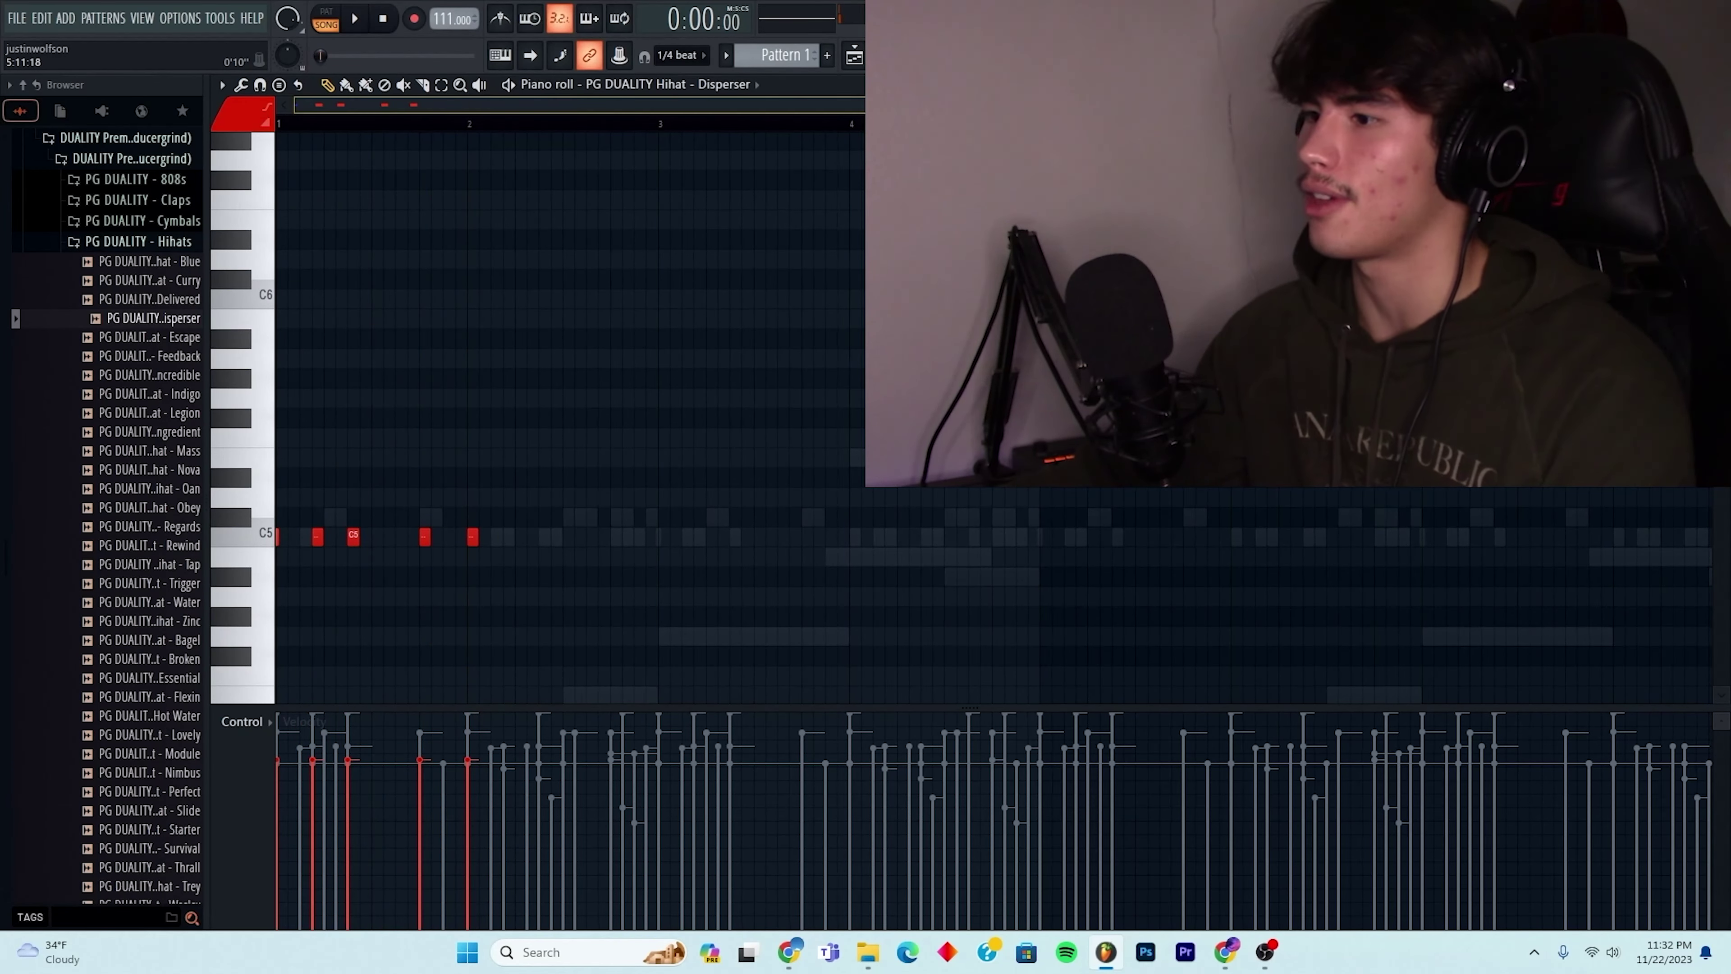
left_click_drag(1170, 104, 1086, 105)
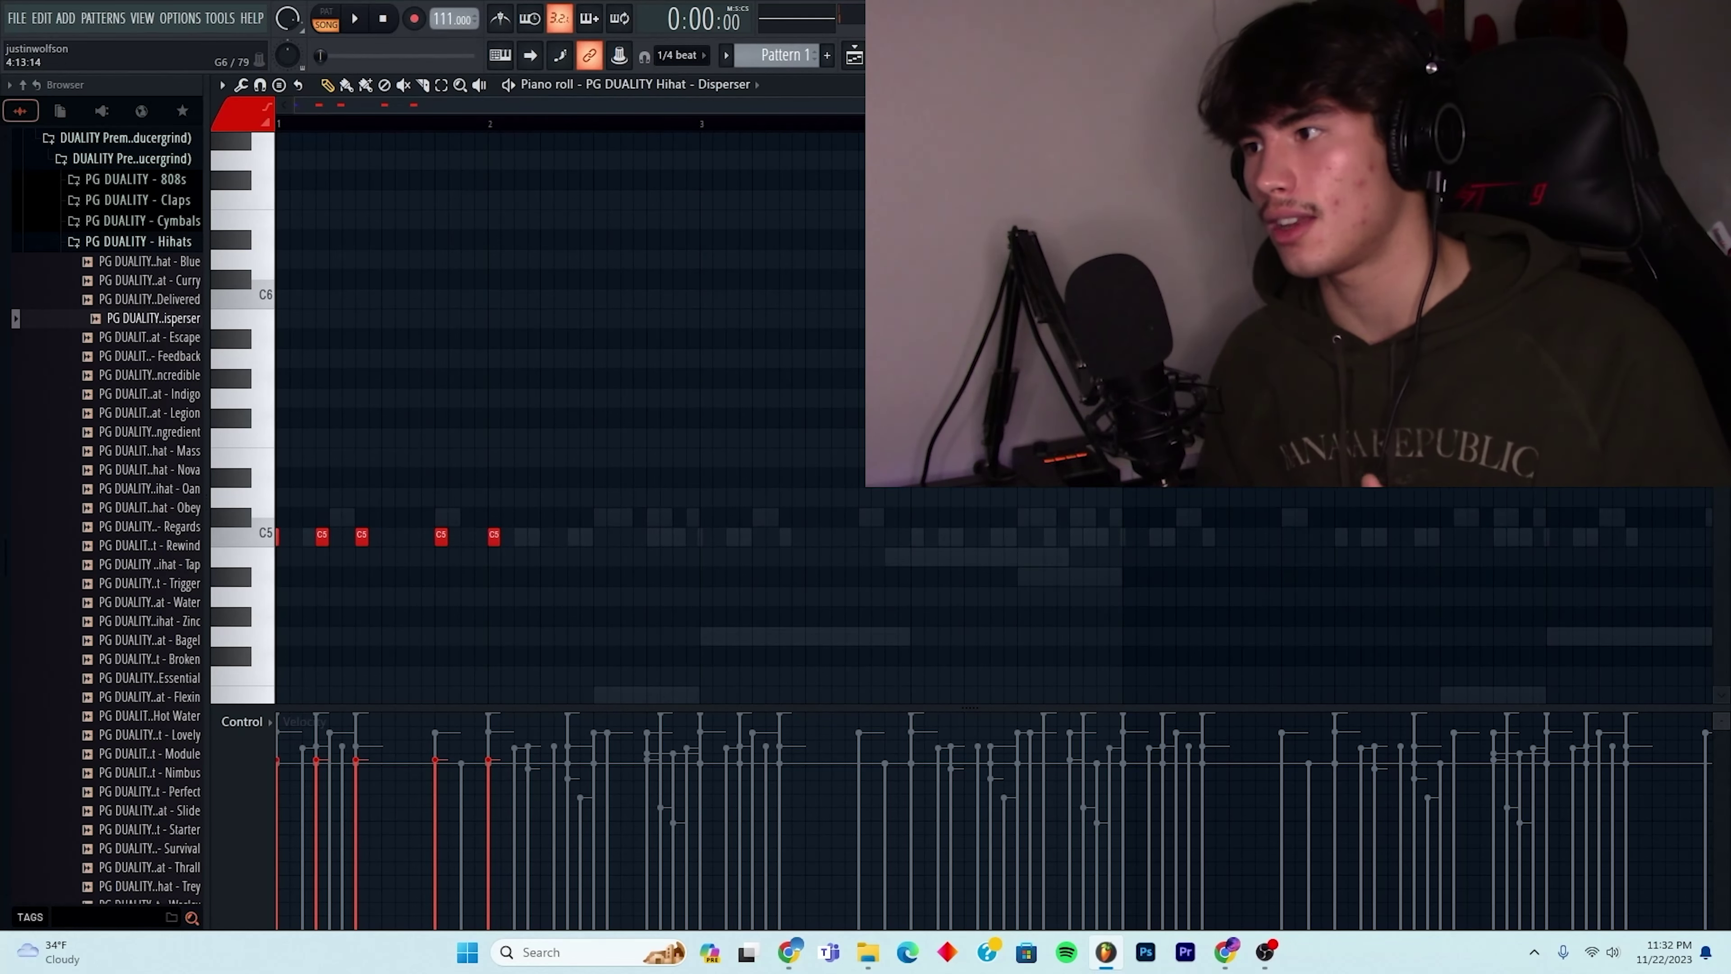
key("F6")
key("l")
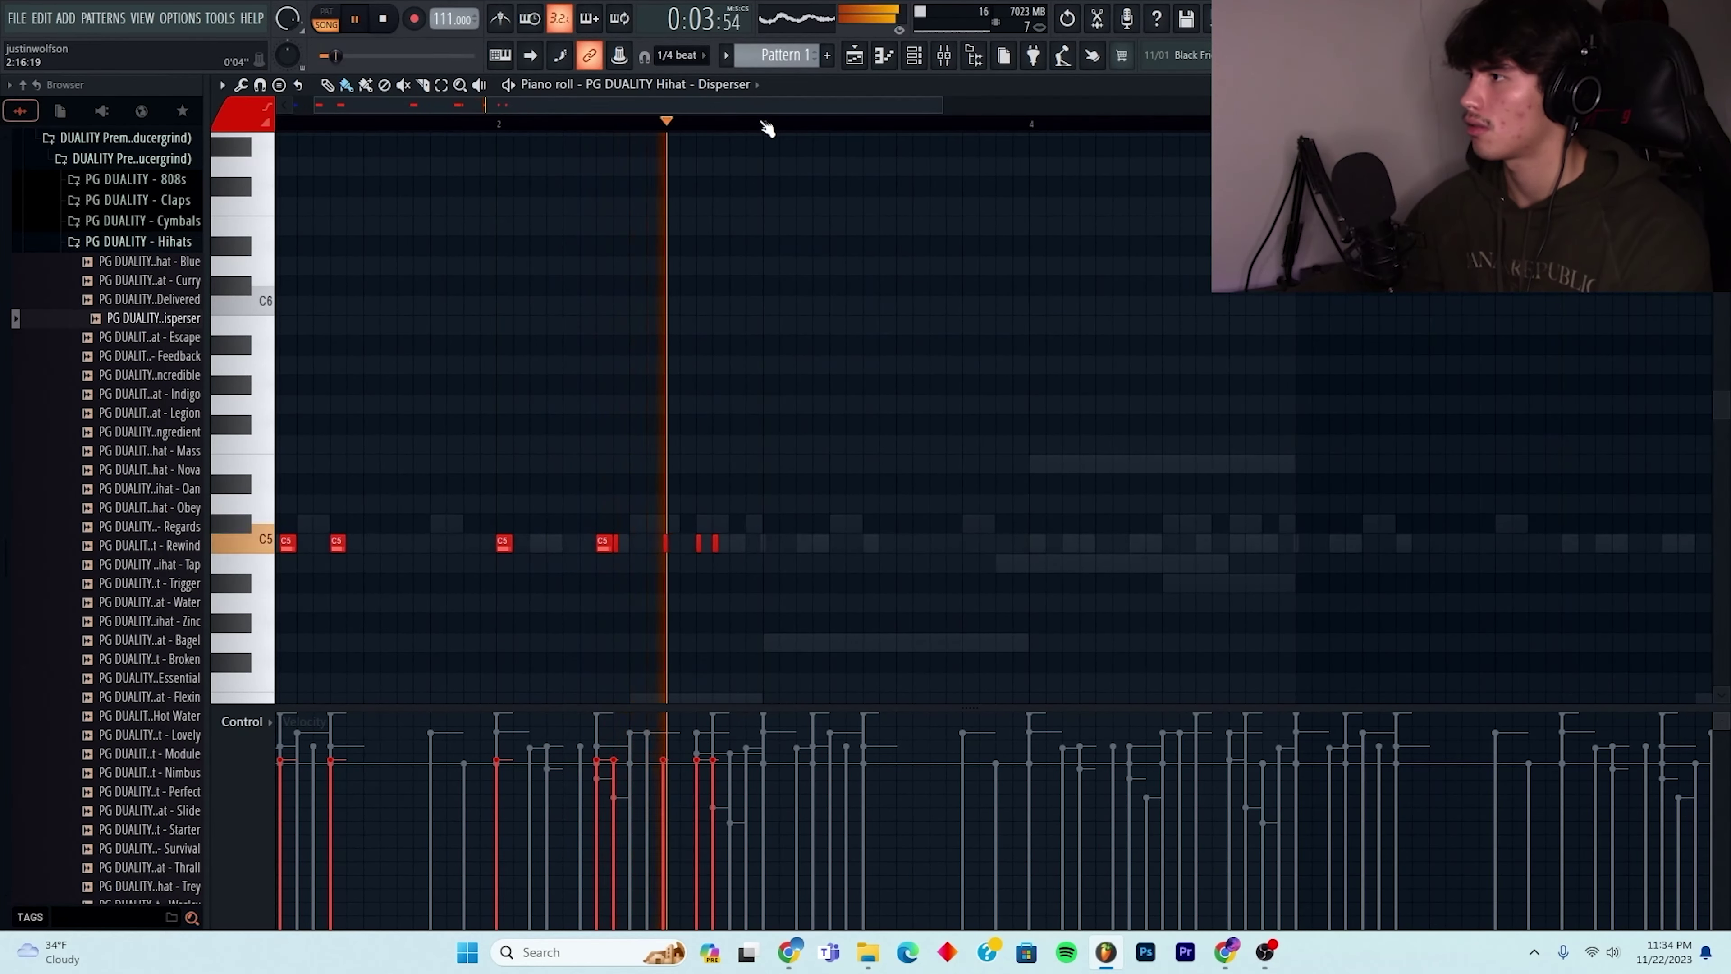
- Select the Disperser hihat notes in bars 1 and 2 and duplicate them into bars 3 and 4
left_click_drag(766, 125, 116, 260)
key("ctrl+b")
key("ctrl+d")
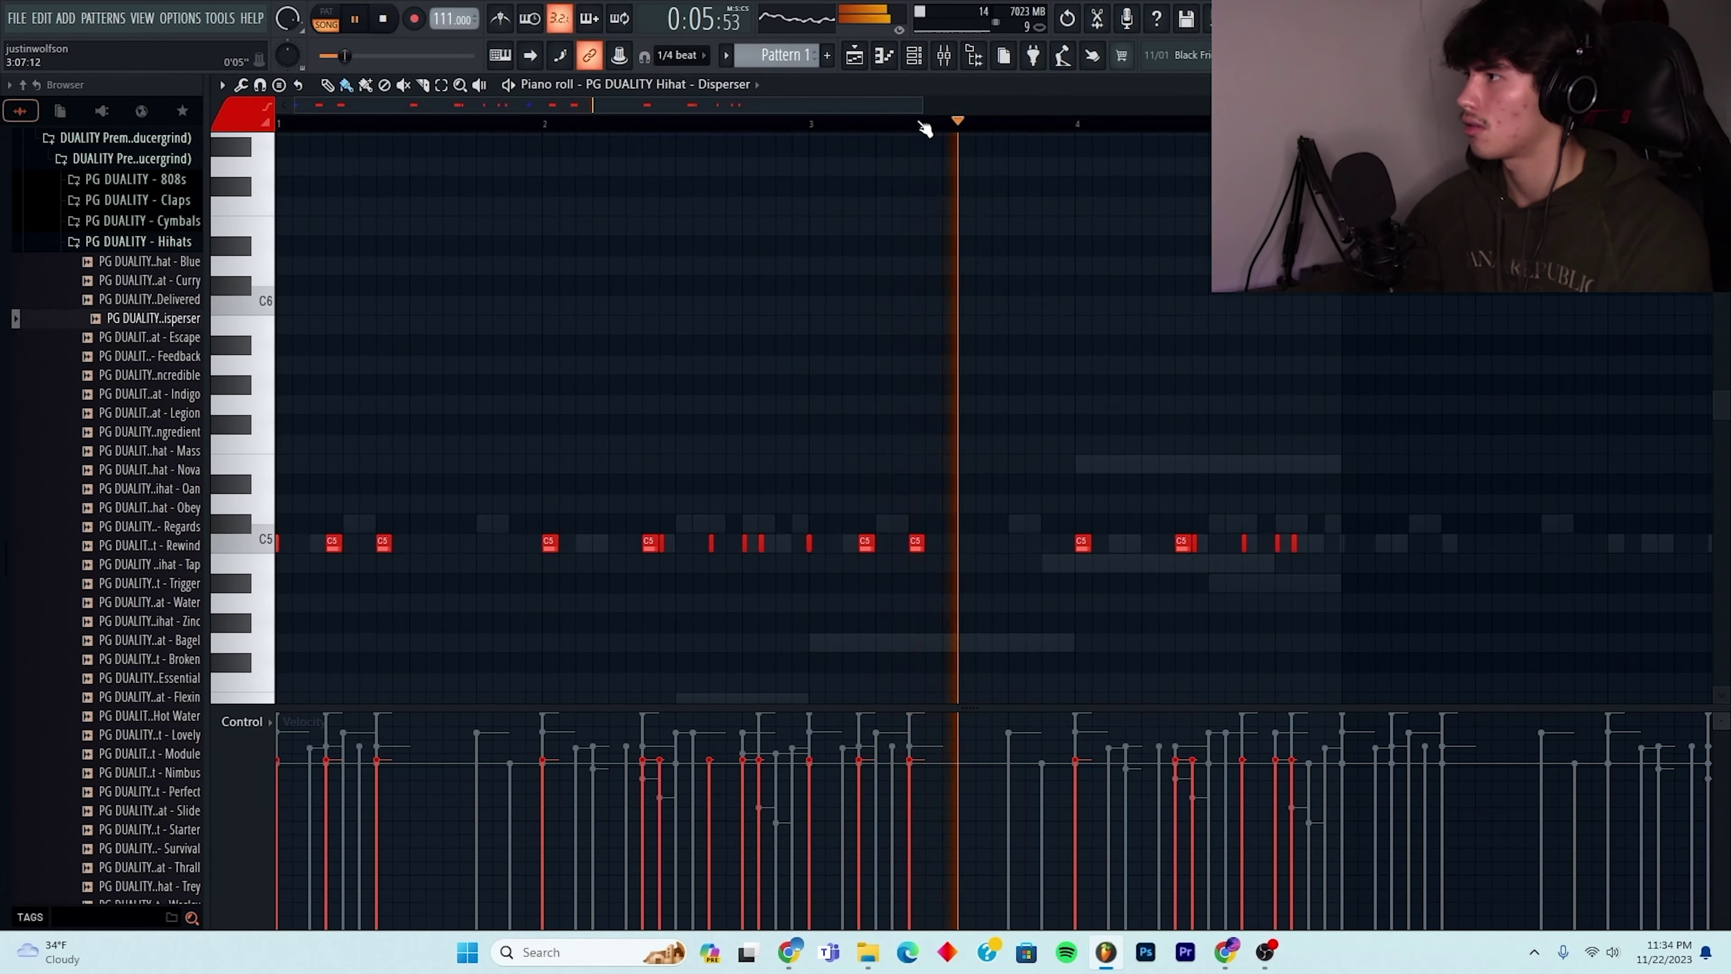
scroll(968, 147, "right", 1)
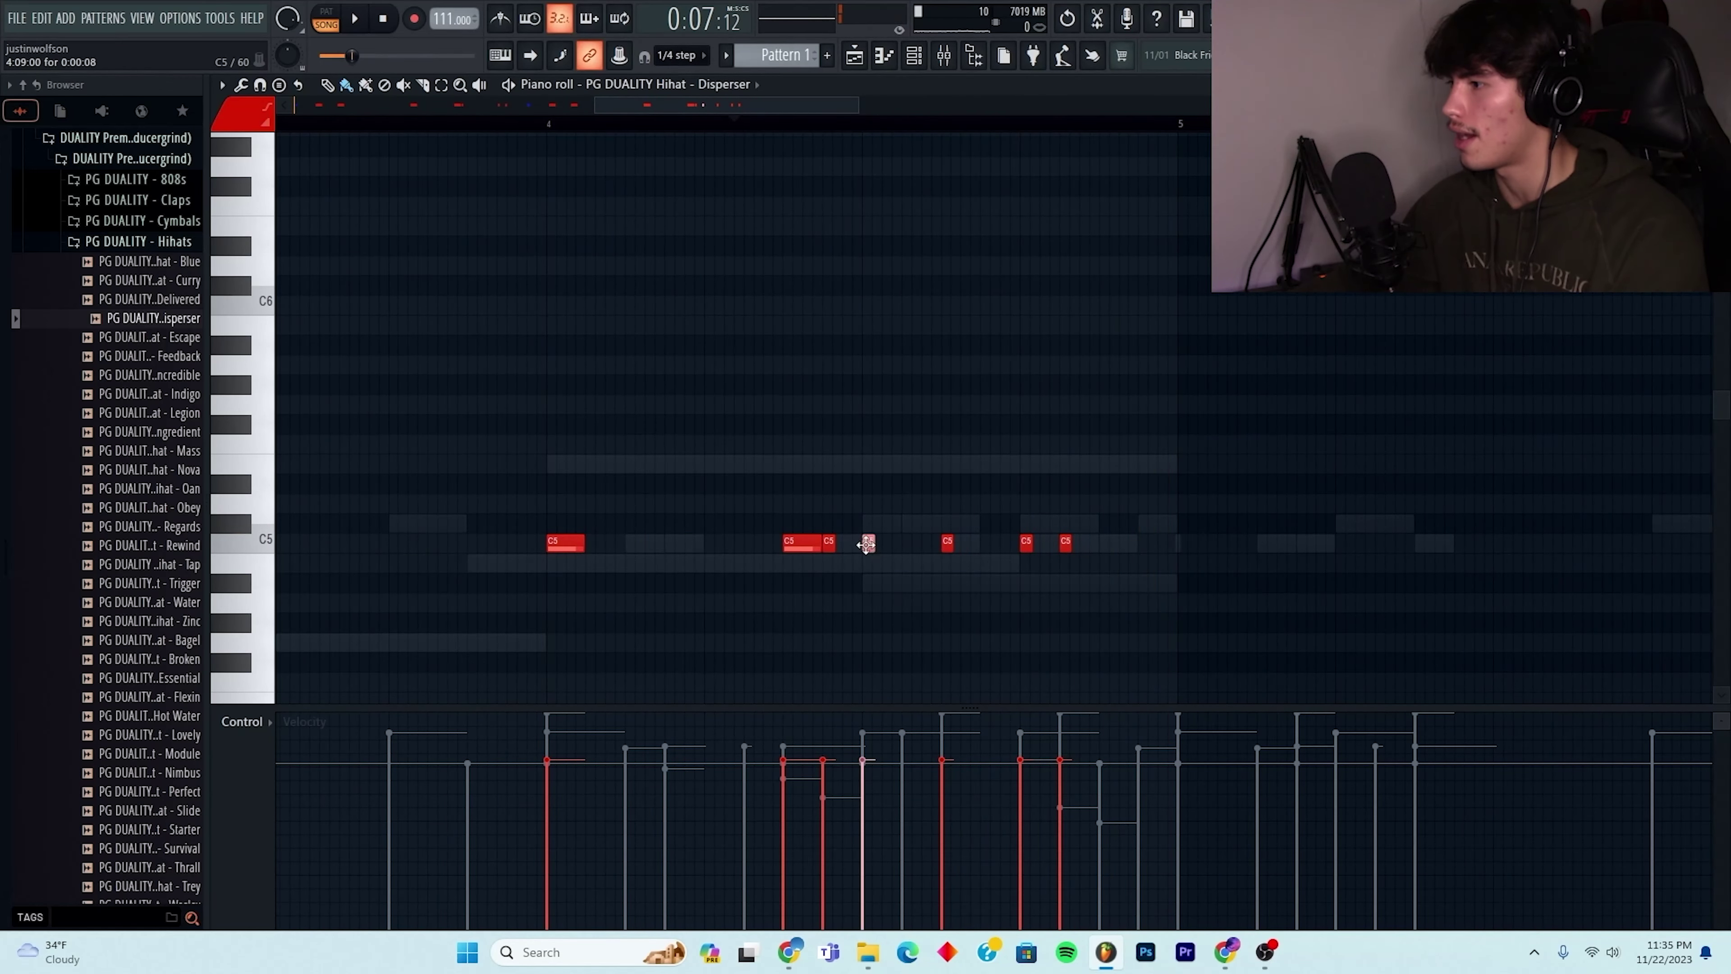
- Play back the full Disperser hihat pattern and bring up the channel rack
key("space")
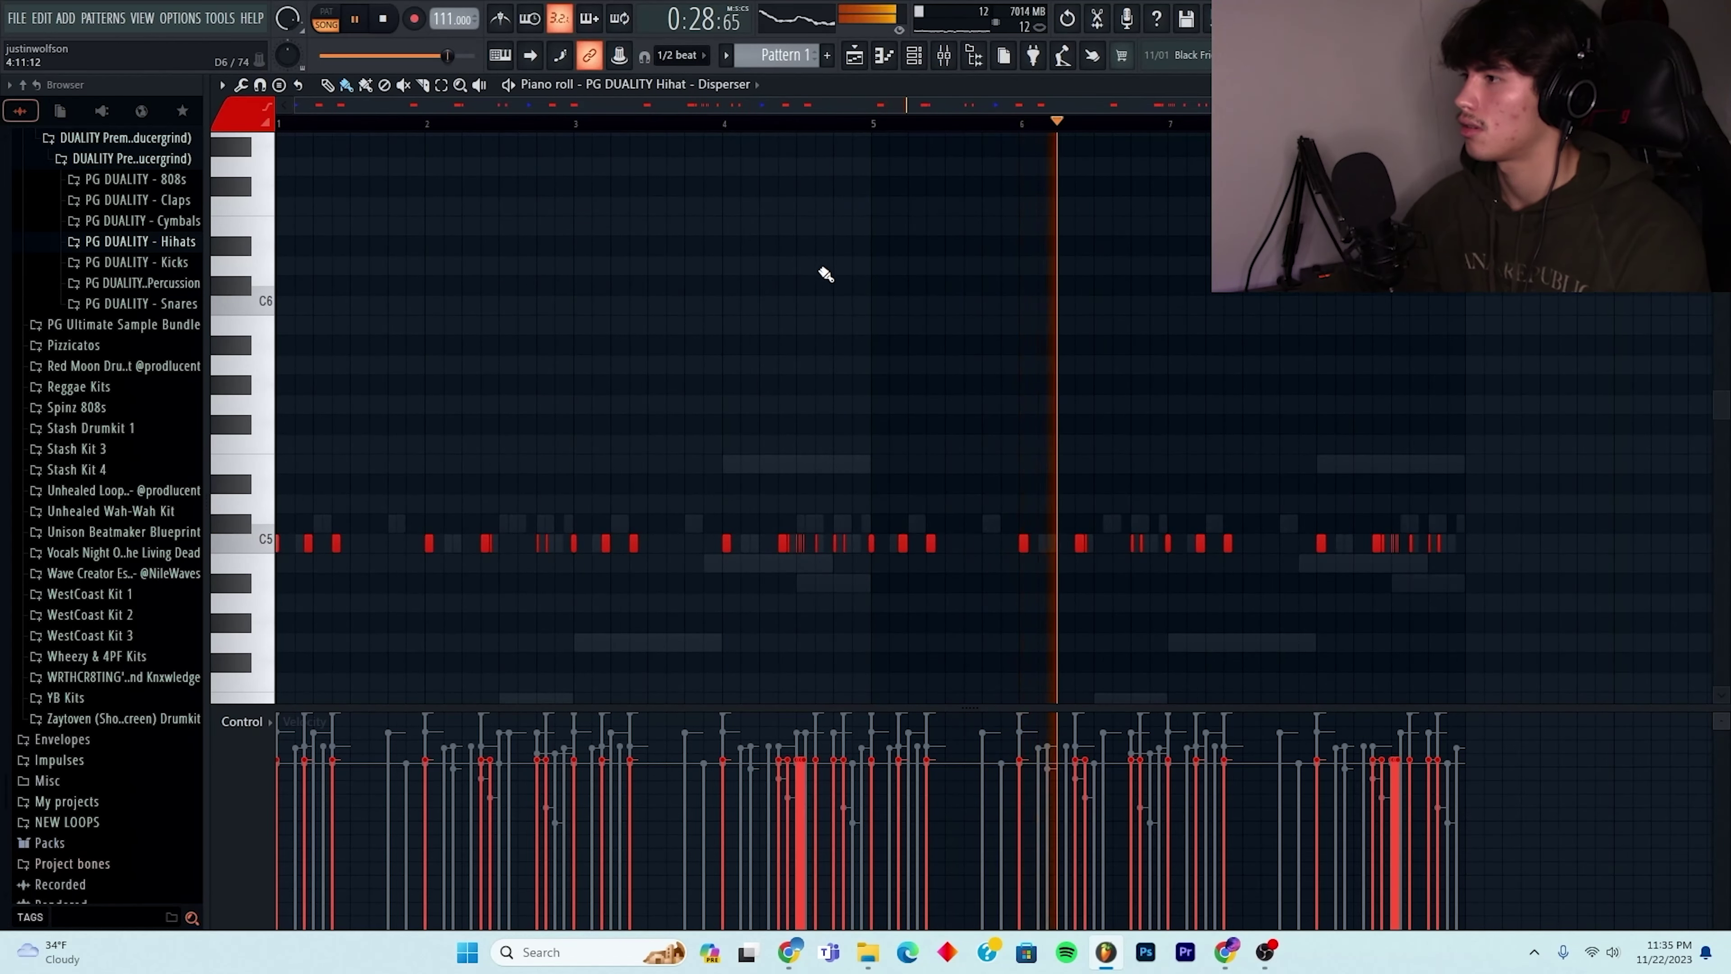
scroll(845, 205, "down", 1)
left_click(914, 57)
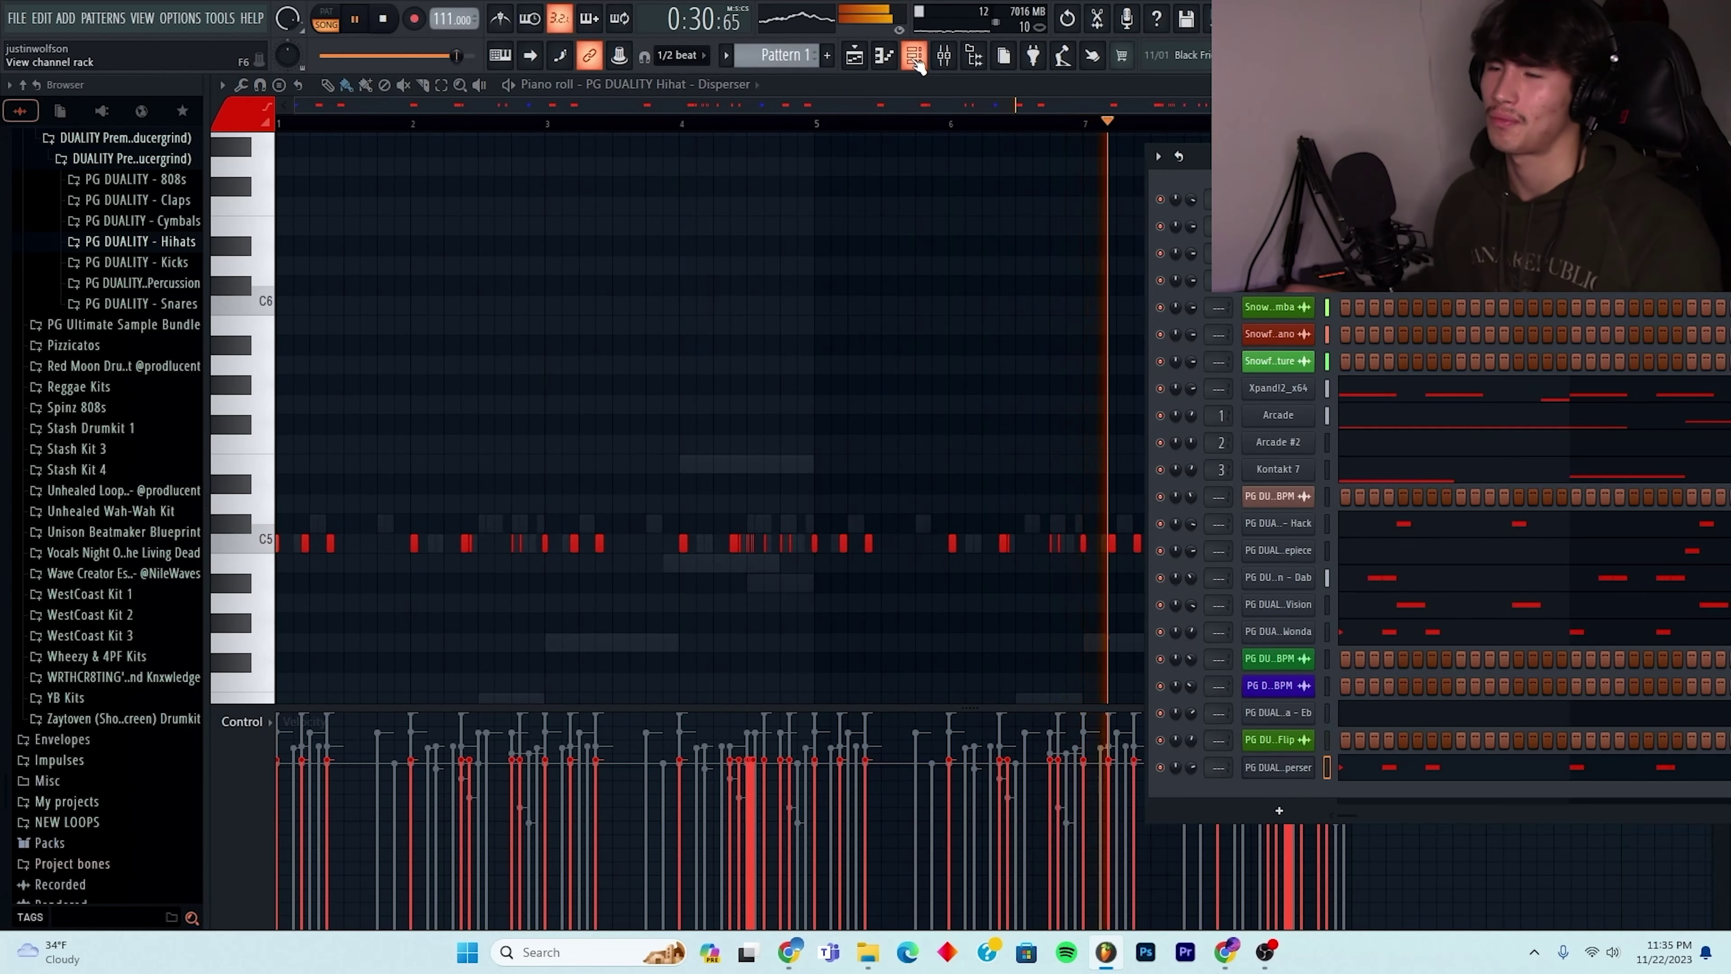